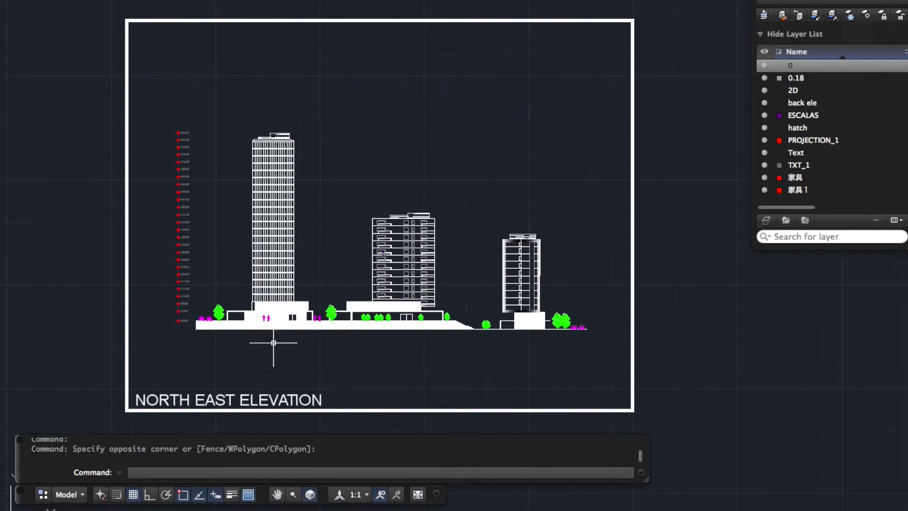
Zoom and pan the North East Elevation to close in on the +0.00 to +20.00 level markers.
scroll(185, 323, up, 5)
scroll(186, 323, down, 6)
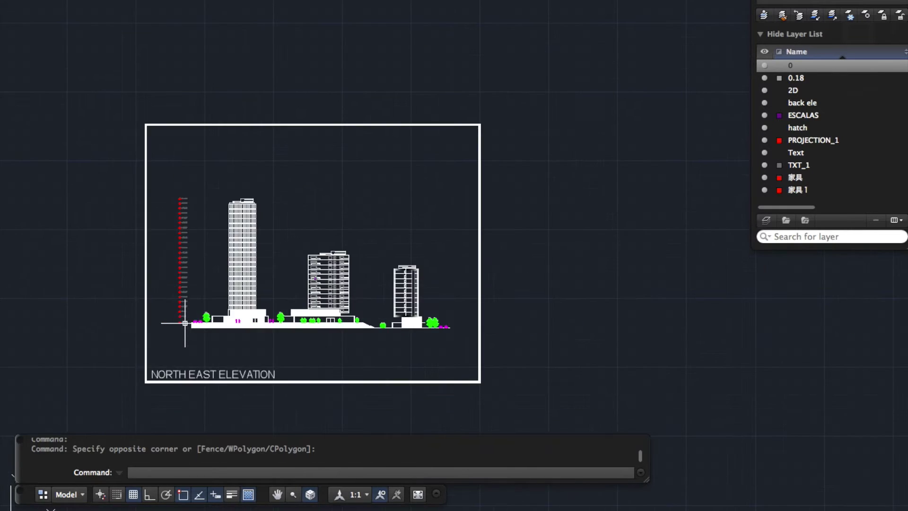
scroll(185, 331, up, 3)
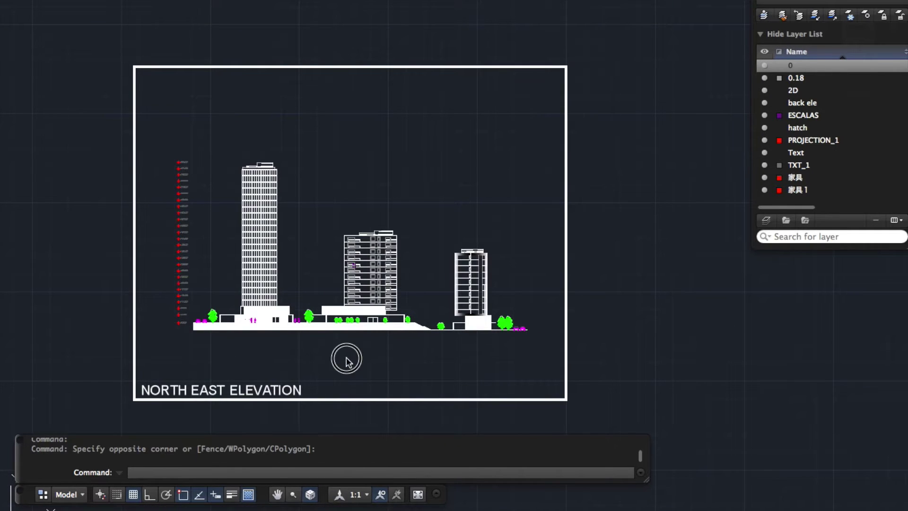
middle_drag(346, 359, 359, 331)
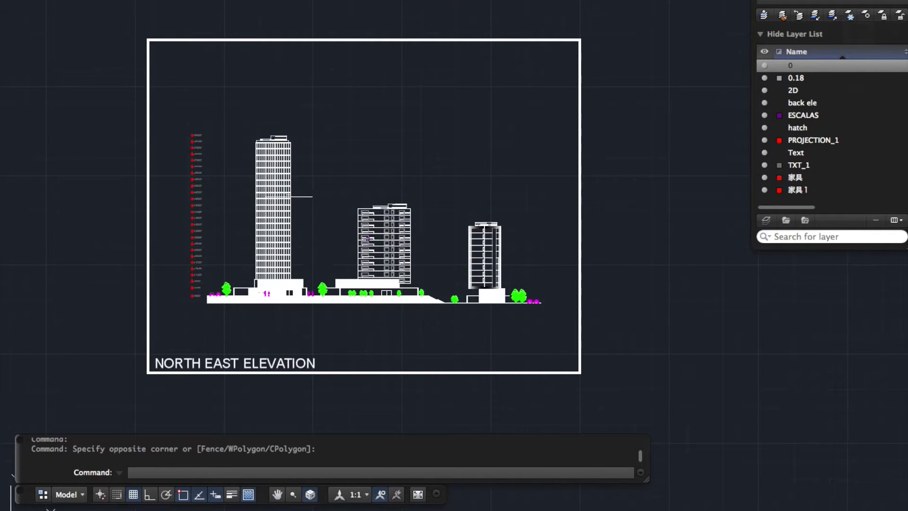
scroll(209, 288, up, 3)
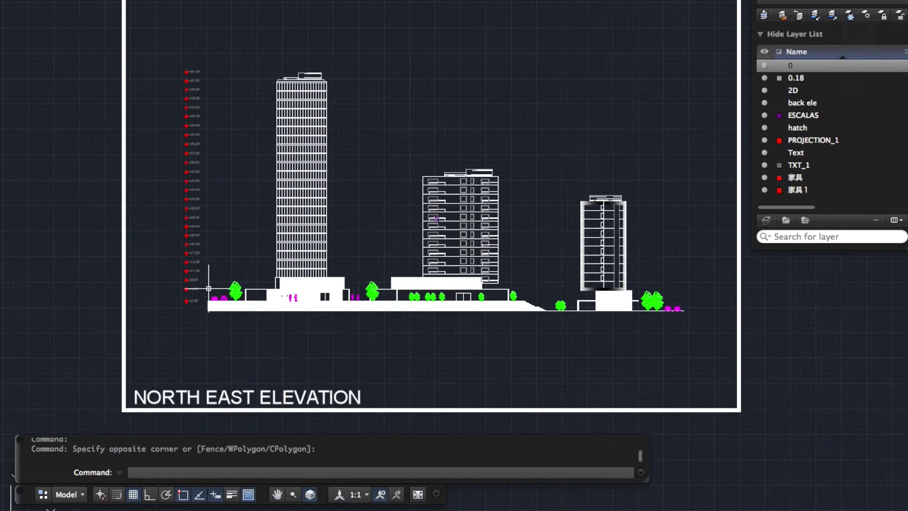
scroll(436, 219, up, 5)
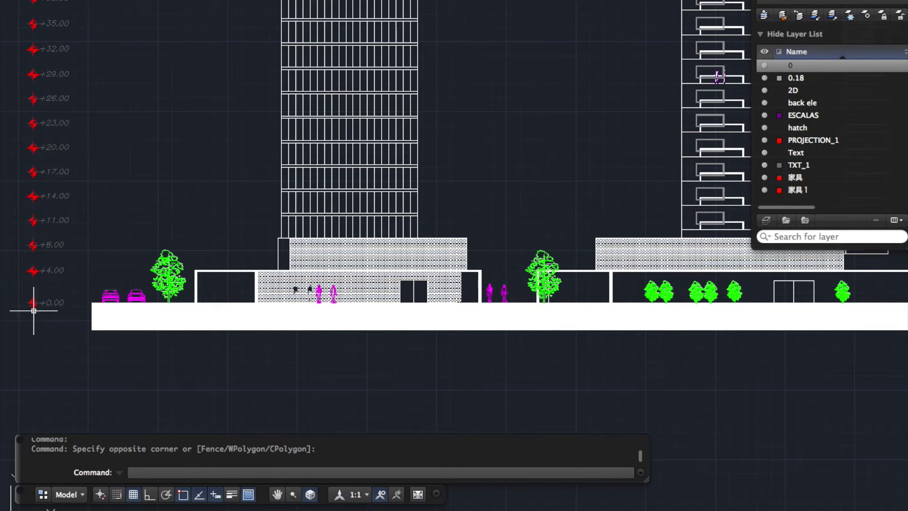
scroll(52, 310, down, 2)
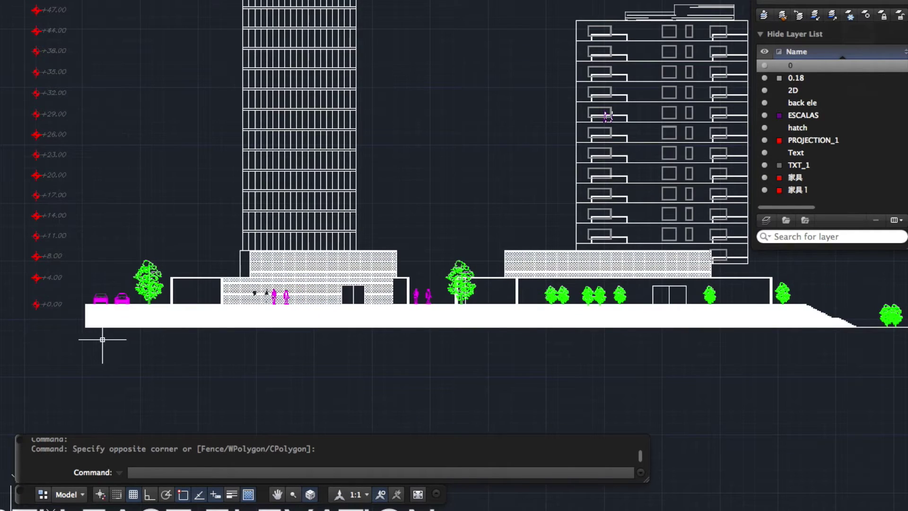
scroll(71, 336, down, 2)
scroll(71, 350, down, 2)
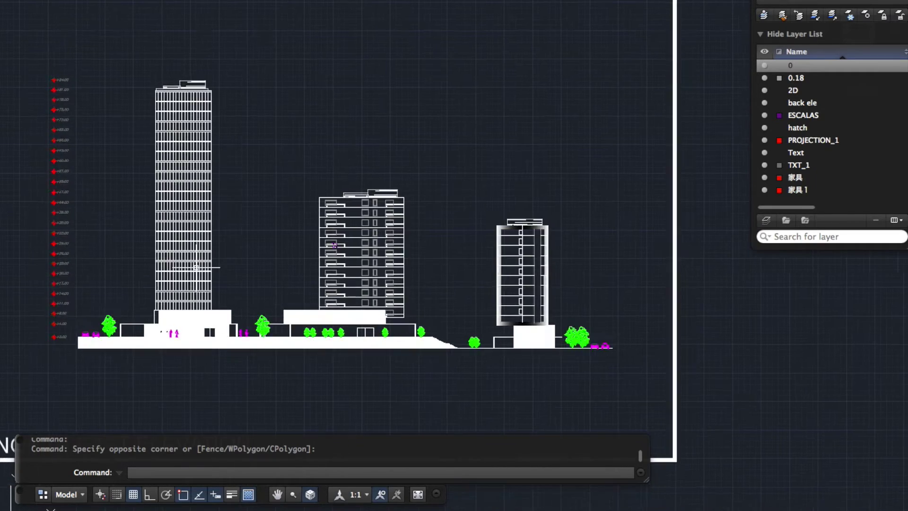
mouse_move(195, 268)
middle_down()
mouse_move(256, 259)
mouse_move(217, 260)
middle_up()
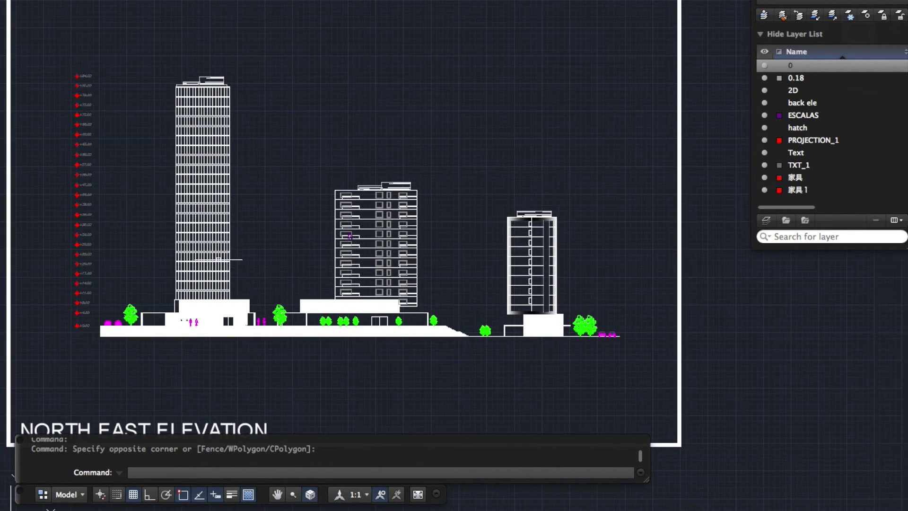
scroll(316, 232, down, 1)
middle_drag(293, 237, 338, 242)
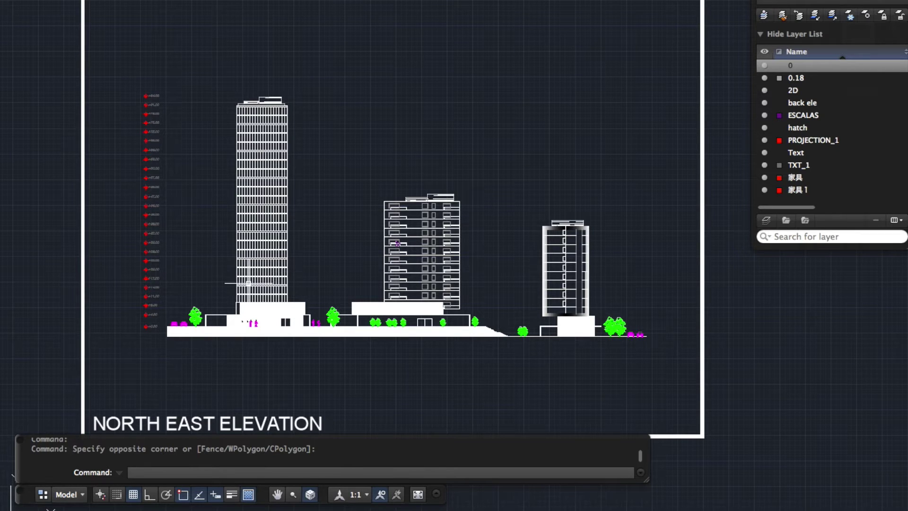
scroll(147, 322, up, 1)
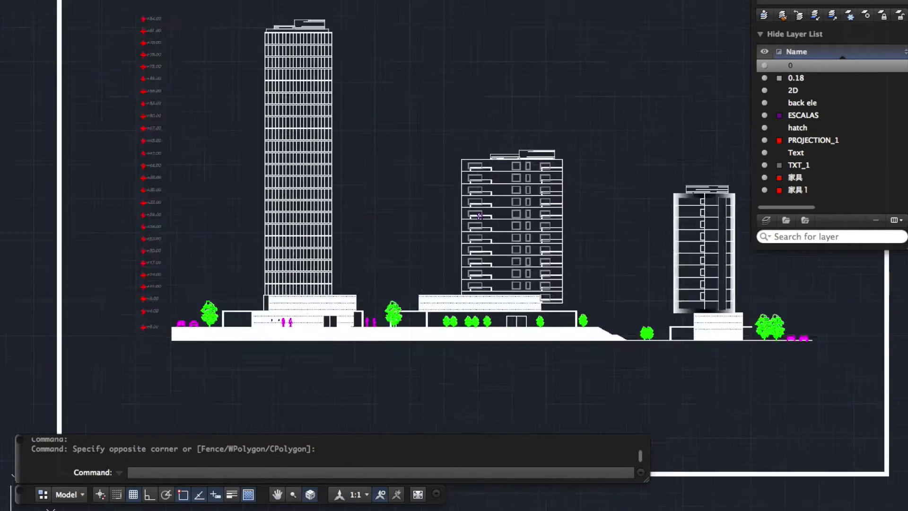
scroll(147, 321, down, 5)
scroll(219, 300, up, 3)
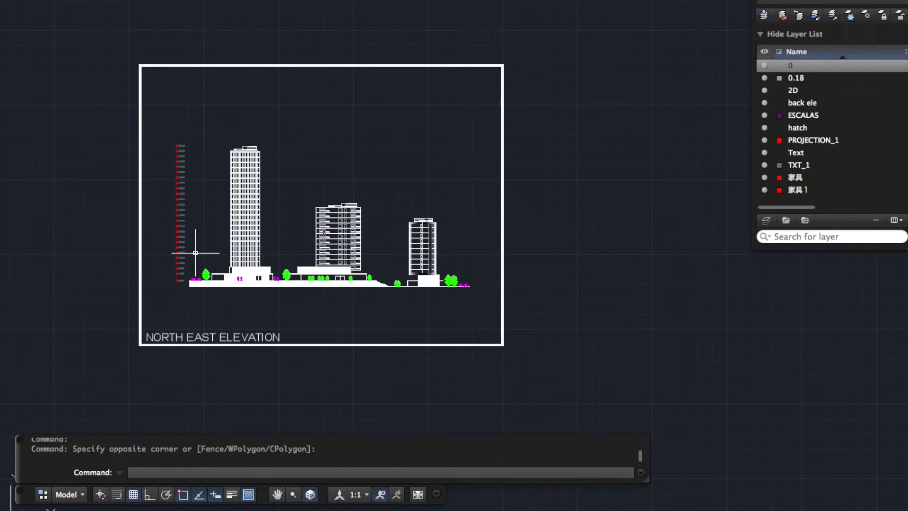
scroll(187, 274, up, 6)
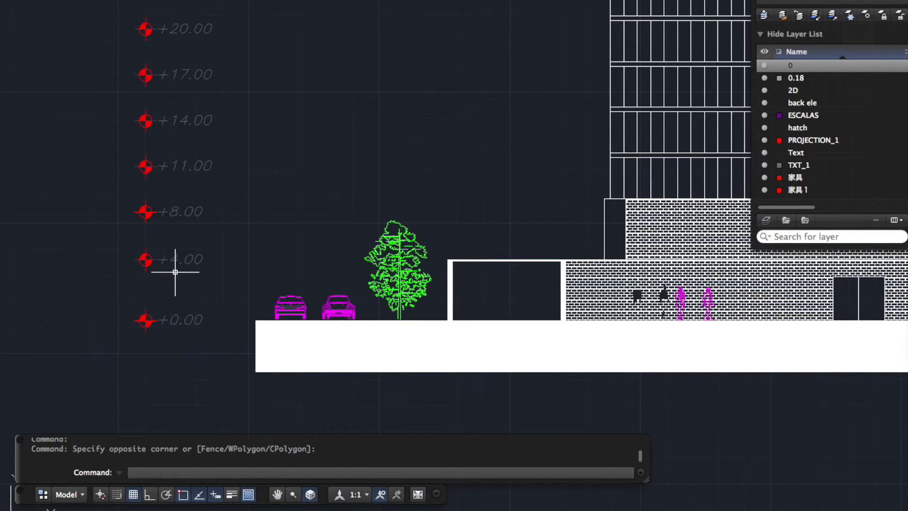
Measure with DIST starting from the +0.00 level marker.
text(di)
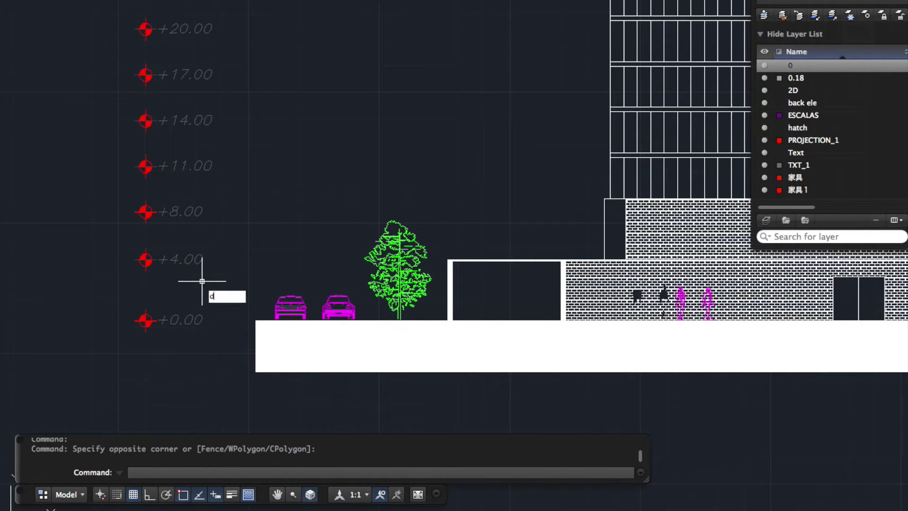
key(Return)
click(146, 320)
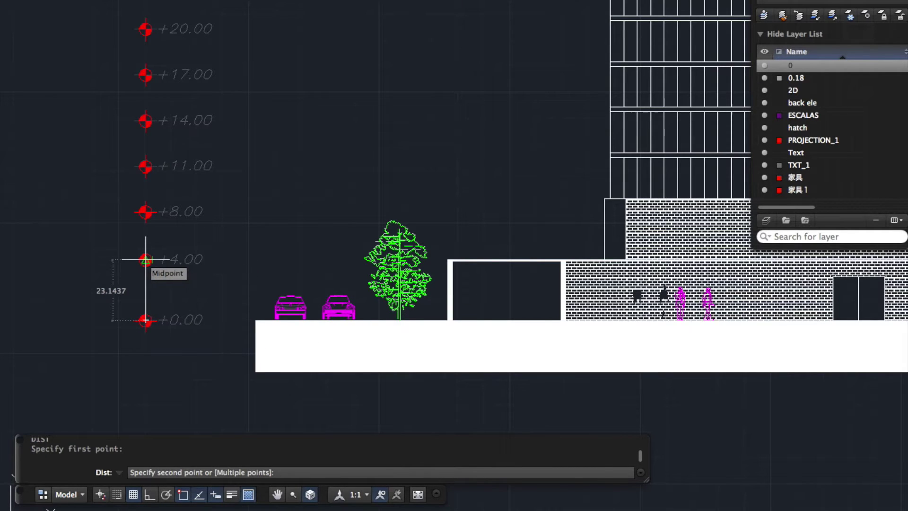
key(Escape)
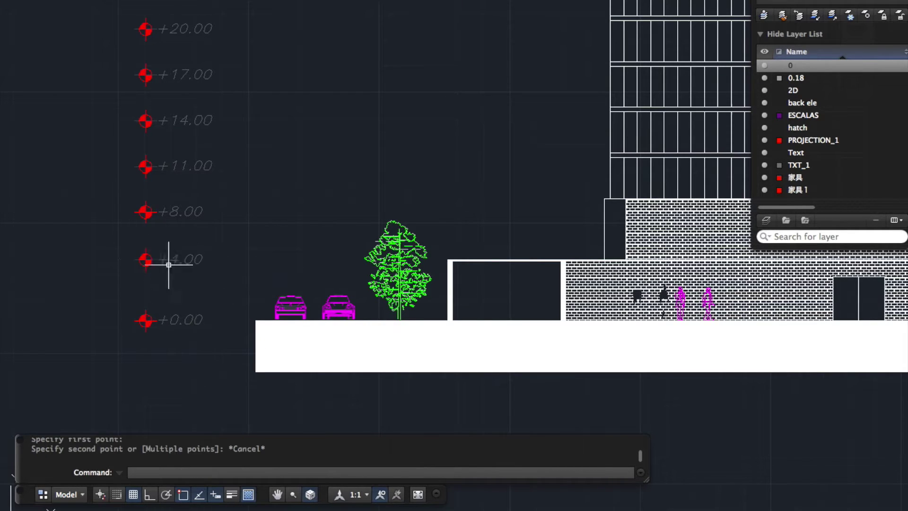
scroll(156, 325, down, 2)
scroll(156, 326, up, 3)
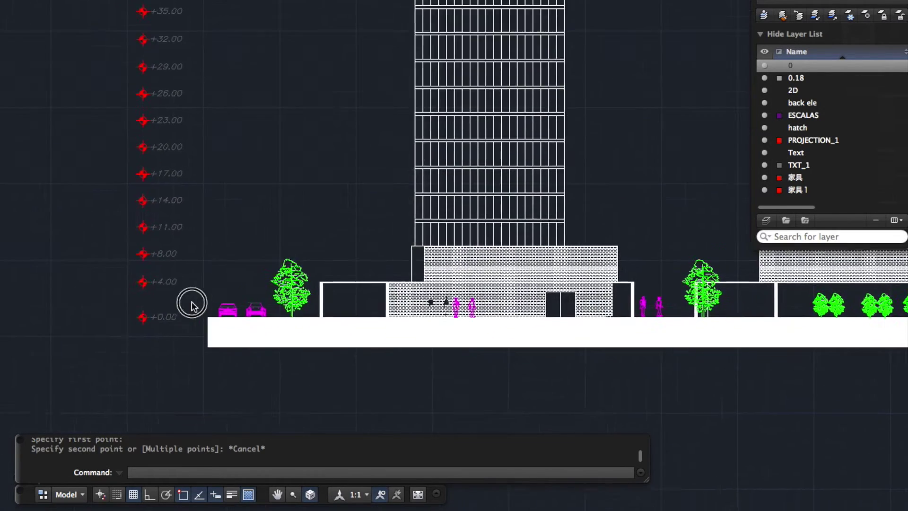
Measure with DIST starting from the +4.00 level marker.
text(di)
key(Return)
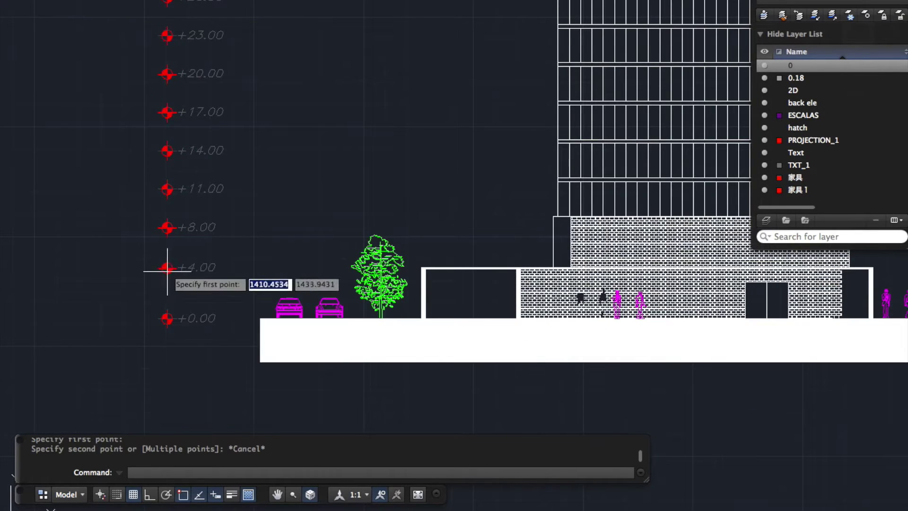
click(167, 268)
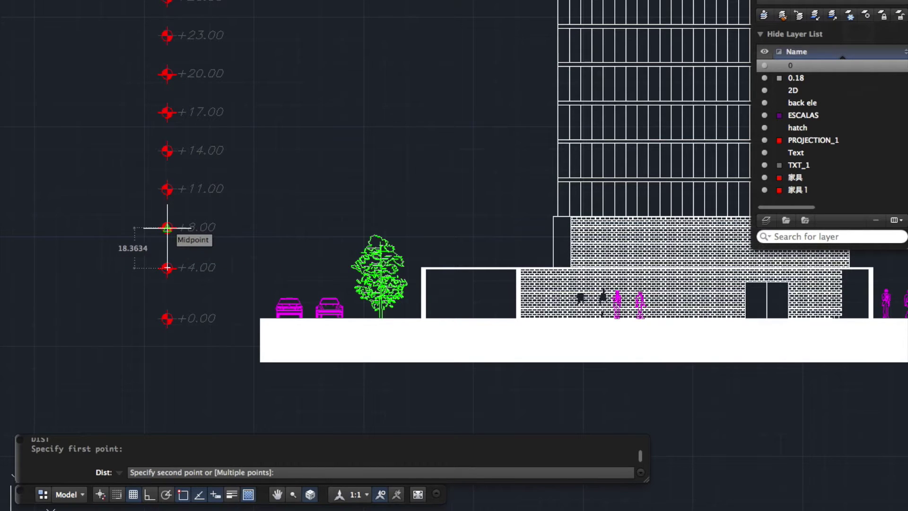
key(Escape)
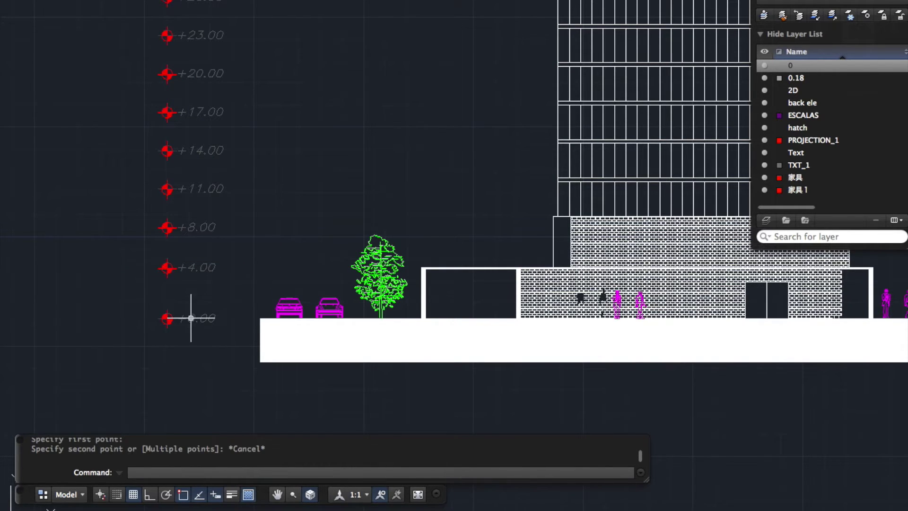
Zoom back out to show the whole North East Elevation frame.
scroll(191, 314, down, 4)
scroll(158, 290, down, 2)
scroll(206, 293, up, 5)
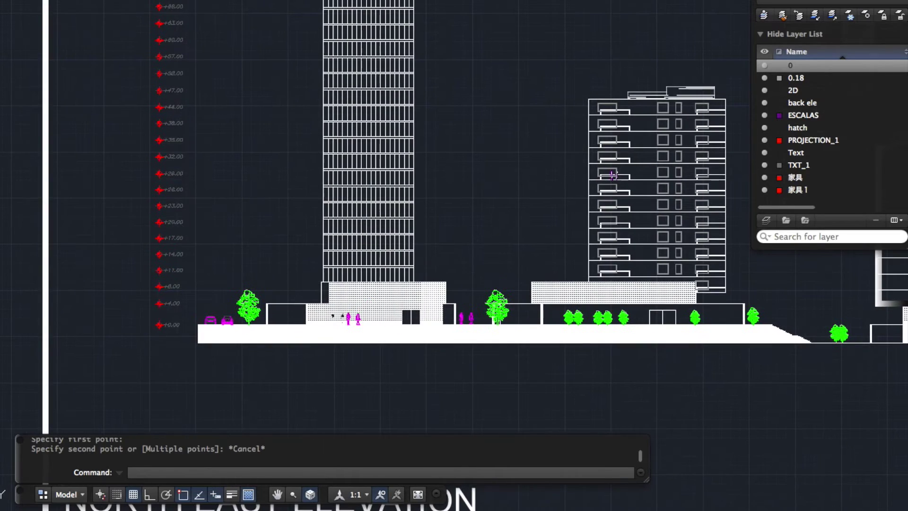
scroll(206, 294, up, 3)
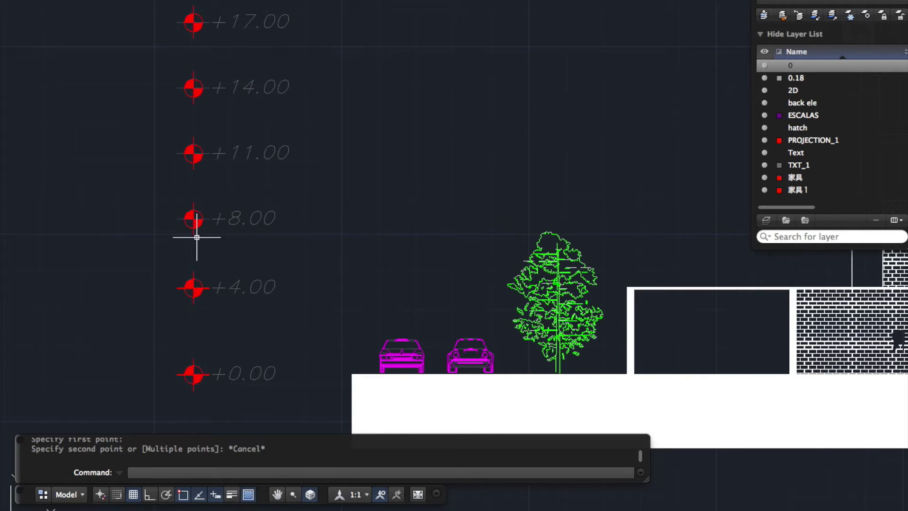
scroll(175, 293, down, 3)
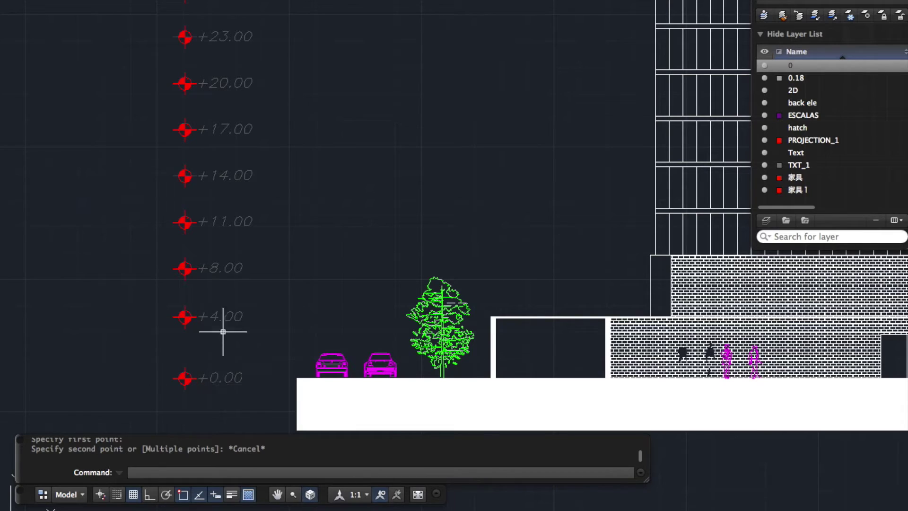
scroll(142, 268, down, 5)
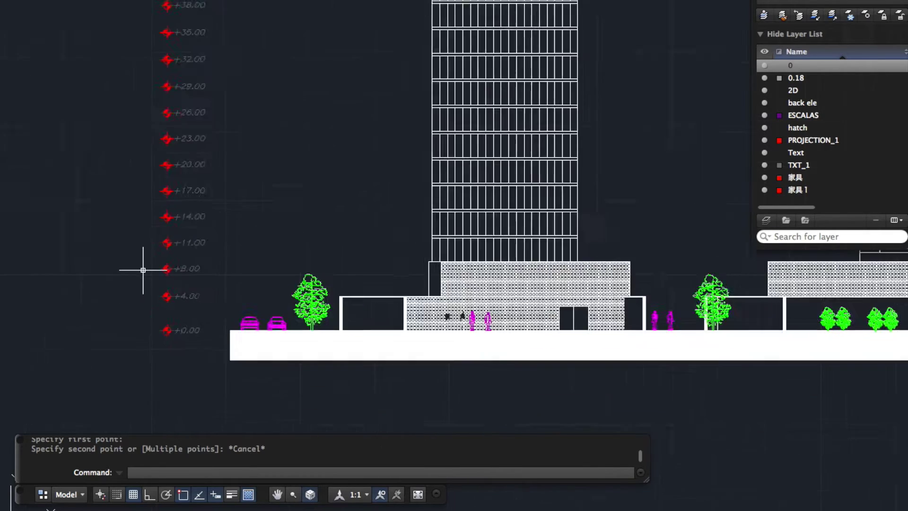
scroll(151, 267, down, 5)
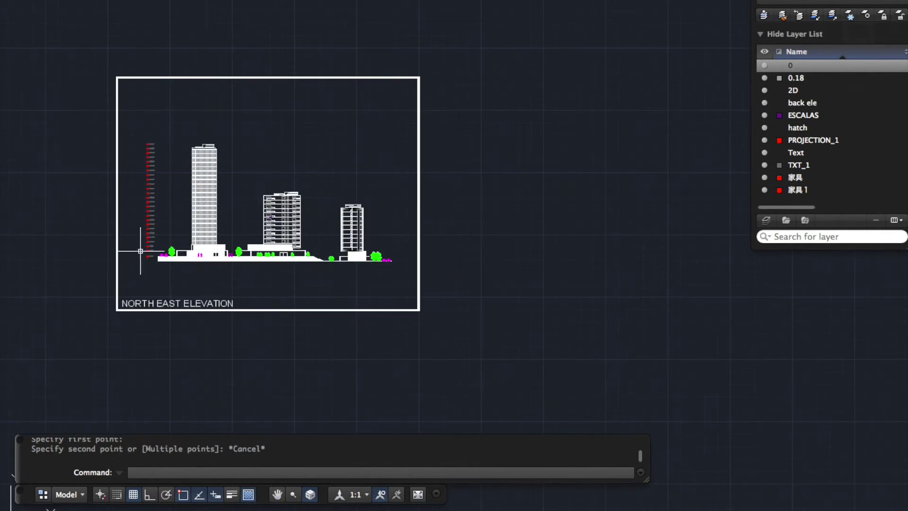
scroll(156, 257, up, 2)
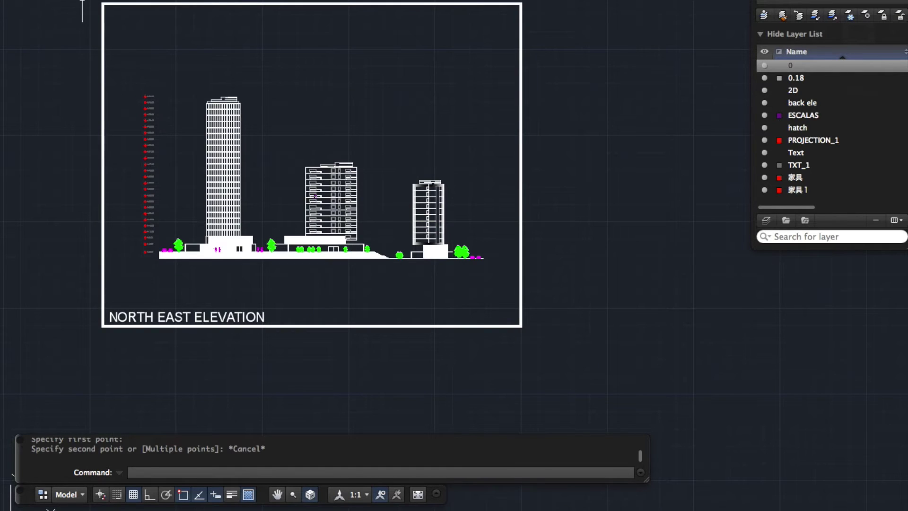
Window-select all 914 objects of the elevation.
click(81, 1)
click(571, 363)
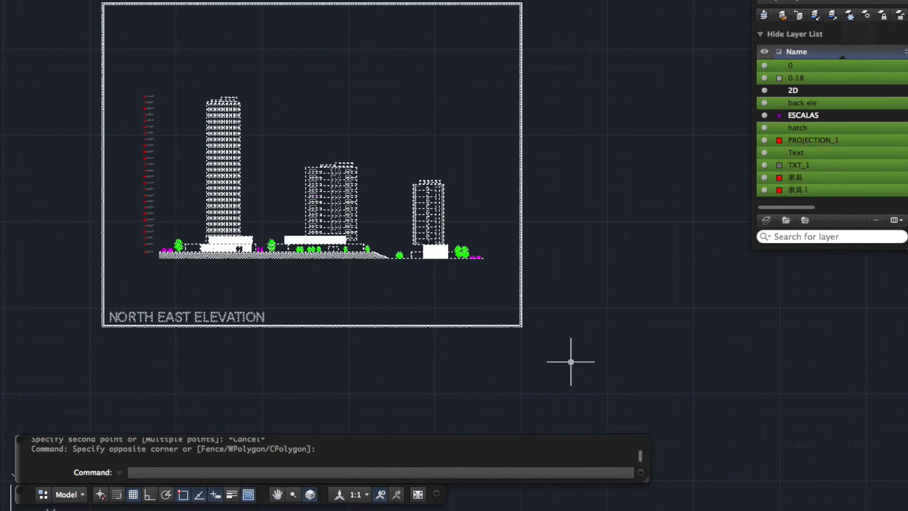
scroll(128, 52, up, 2)
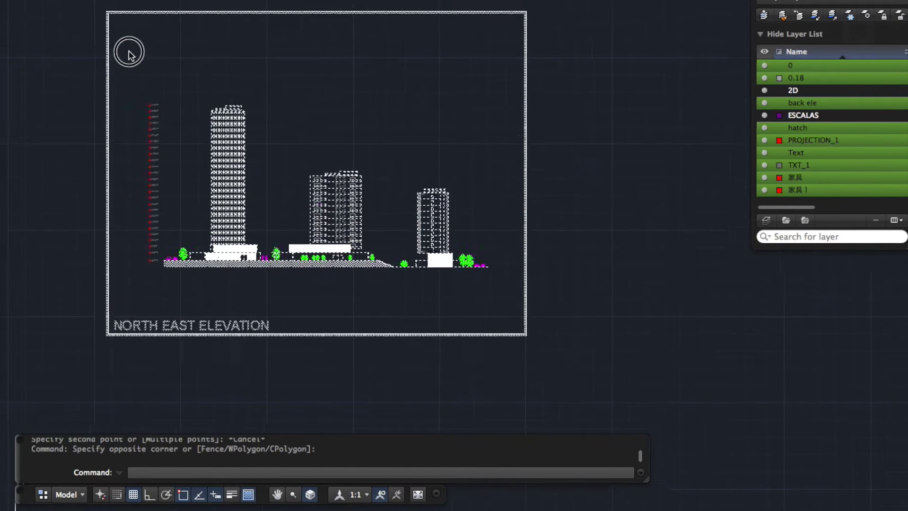
middle_drag(129, 52, 158, 87)
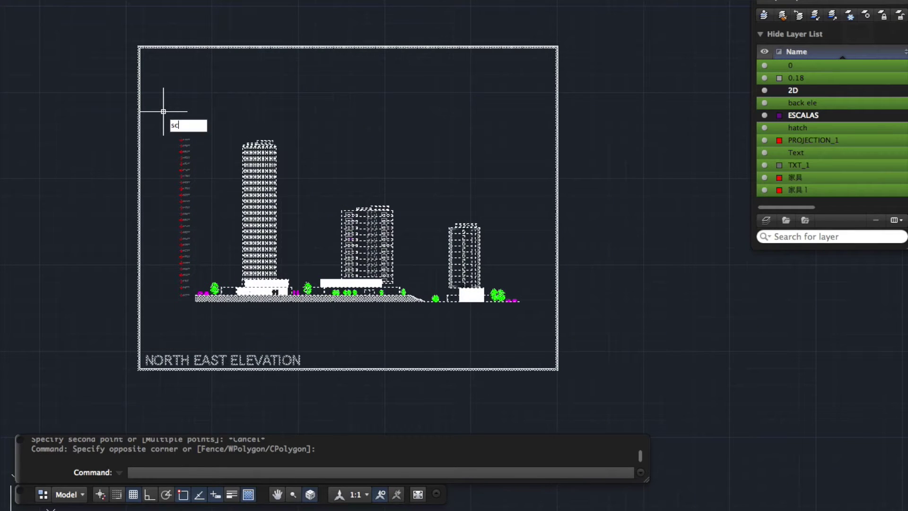
Start scaling the selection with its base point at the +4.00 level marker.
key(Return)
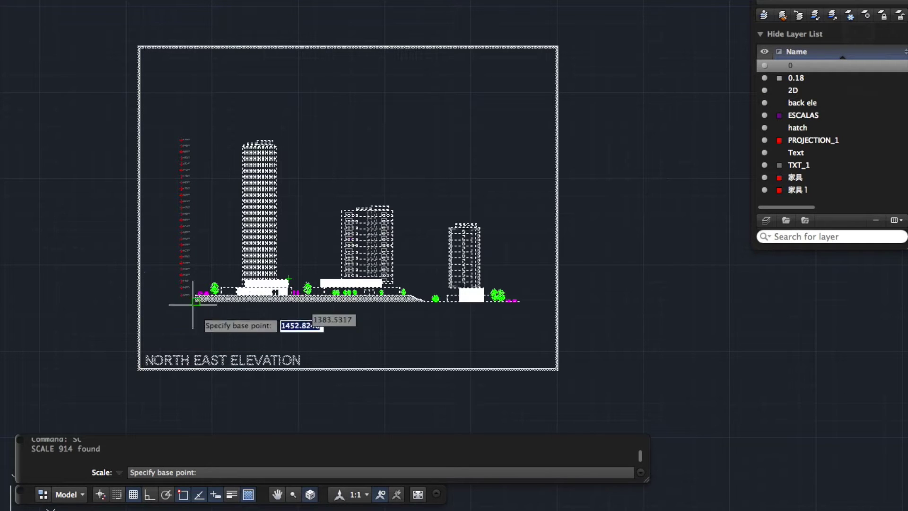
scroll(191, 331, up, 1)
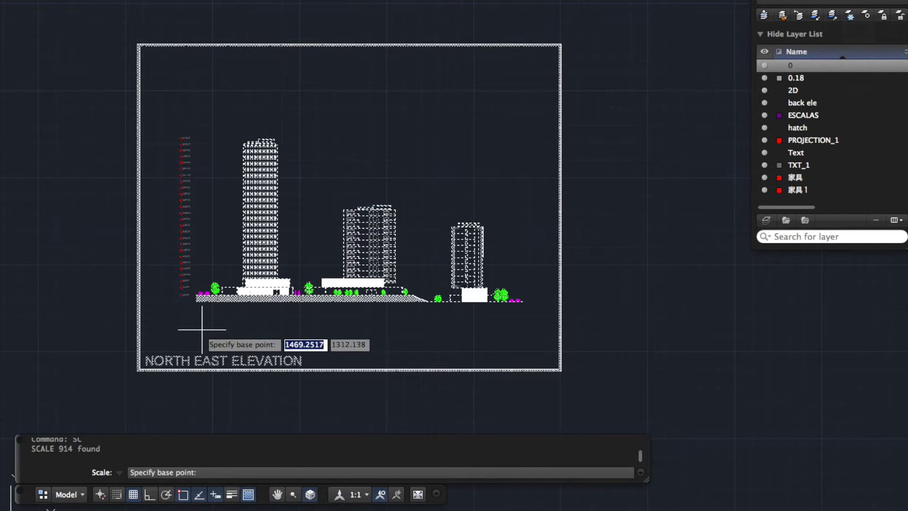
scroll(189, 279, up, 6)
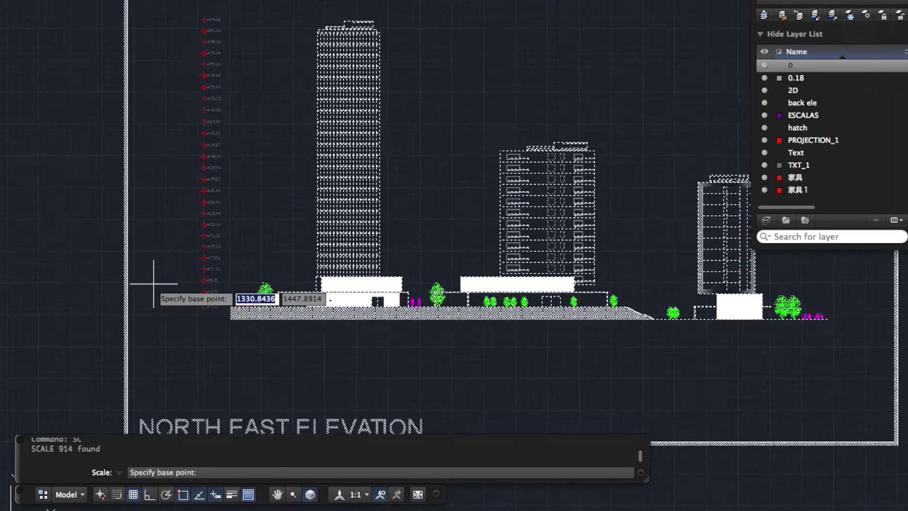
scroll(260, 315, down, 1)
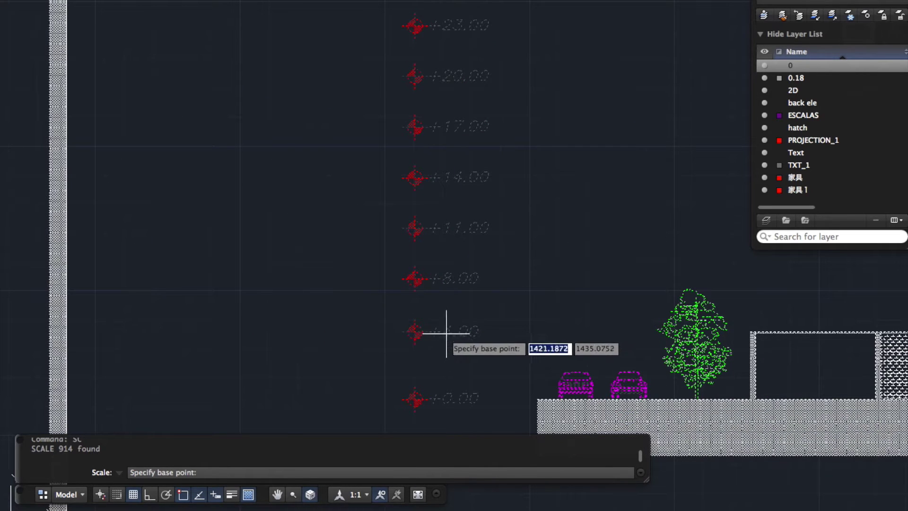
click(415, 332)
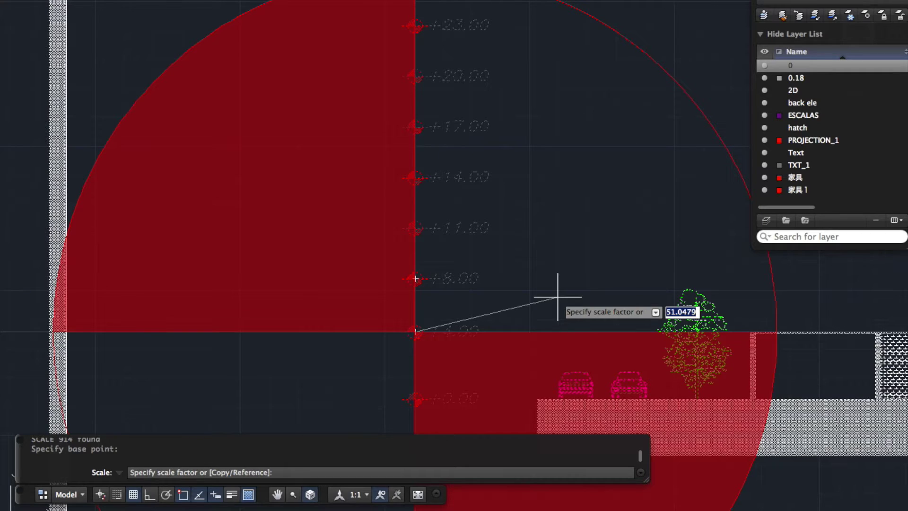
Choose Reference and take the +4.00 to +8.00 marker gap as the reference length.
text(r)
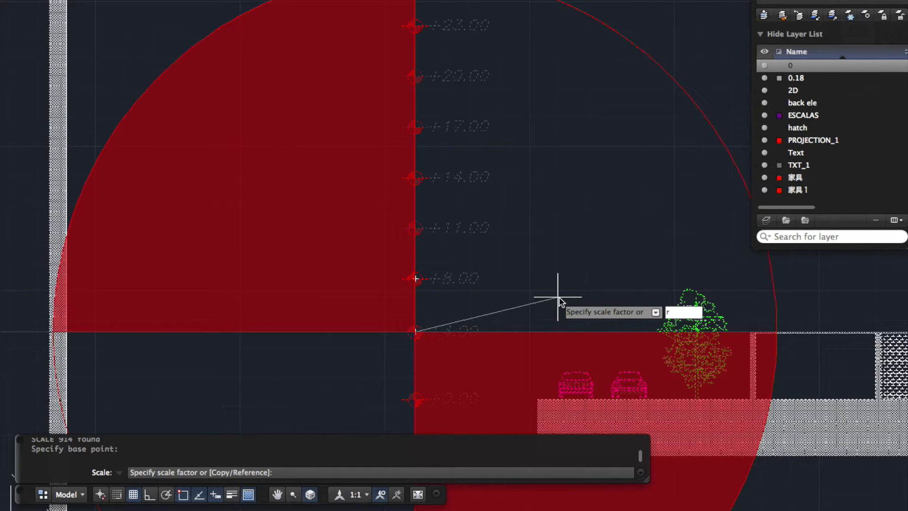
key(Return)
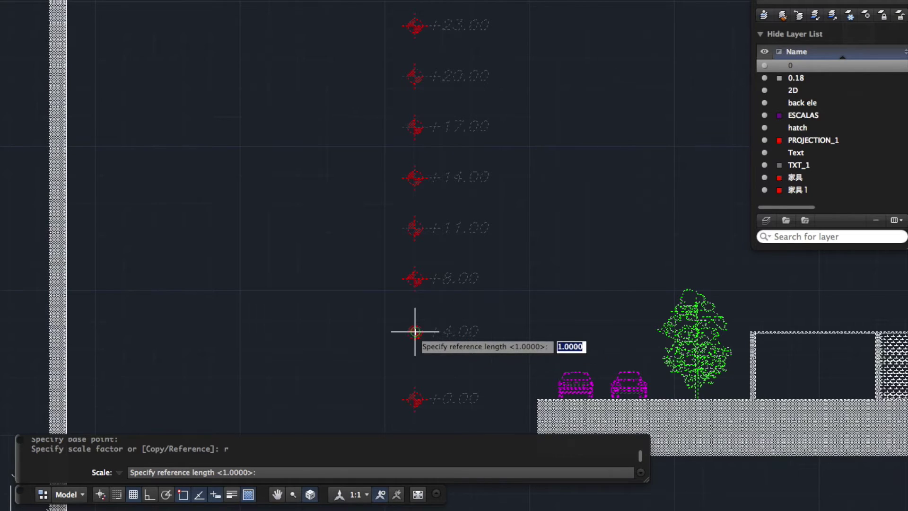
scroll(415, 328, up, 1)
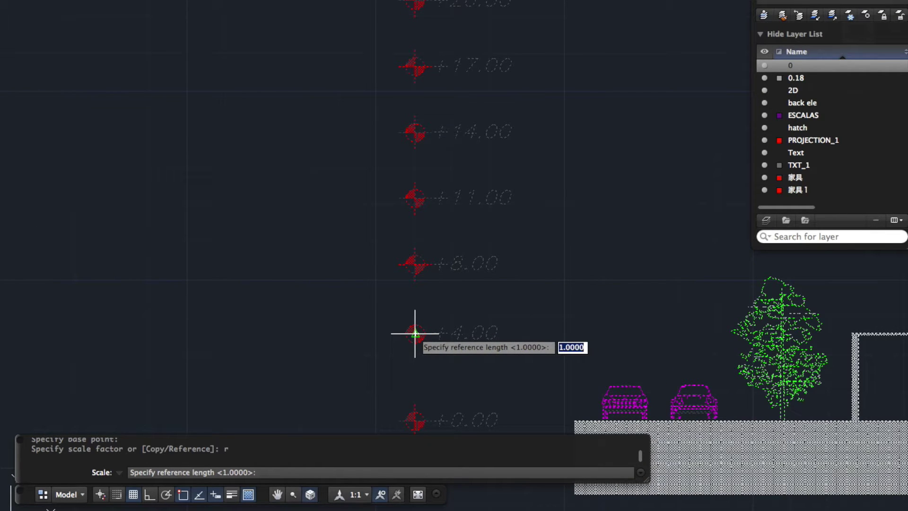
click(415, 333)
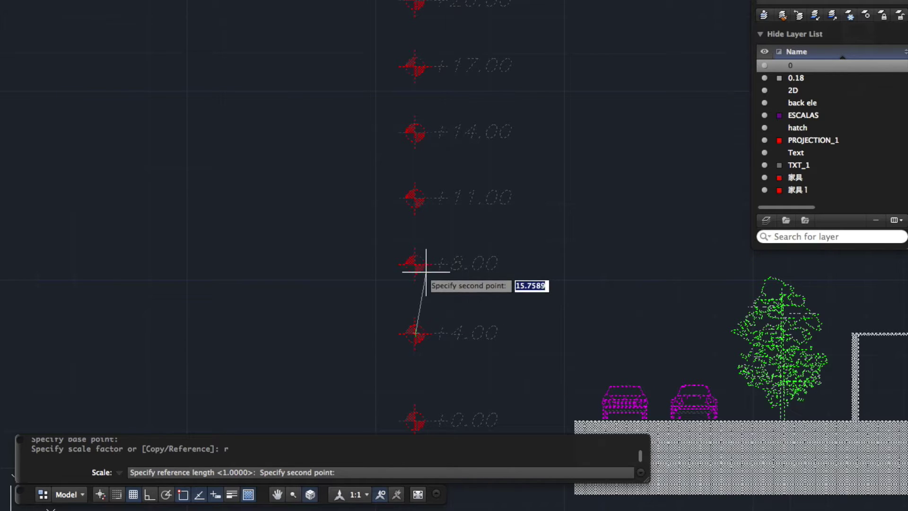
click(415, 264)
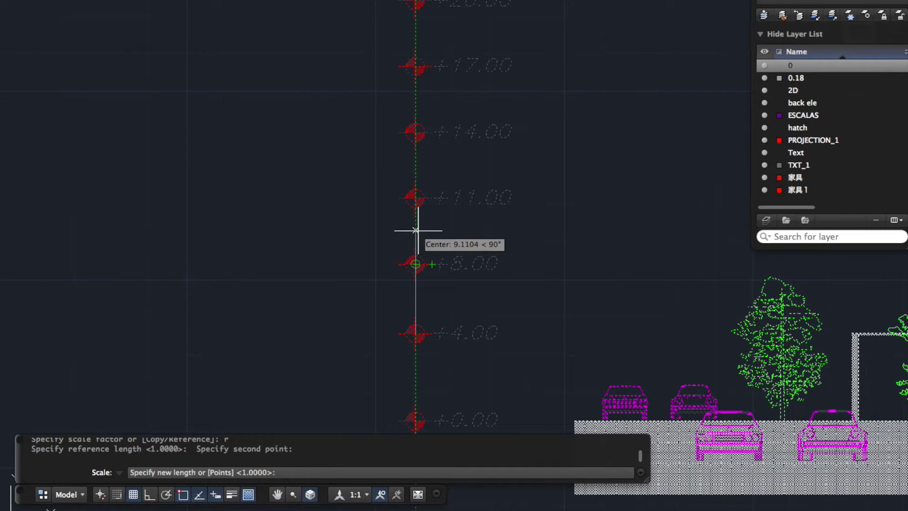
Enter 4 as the new length, then check the +8.00 marker spacing with DIST.
text(4)
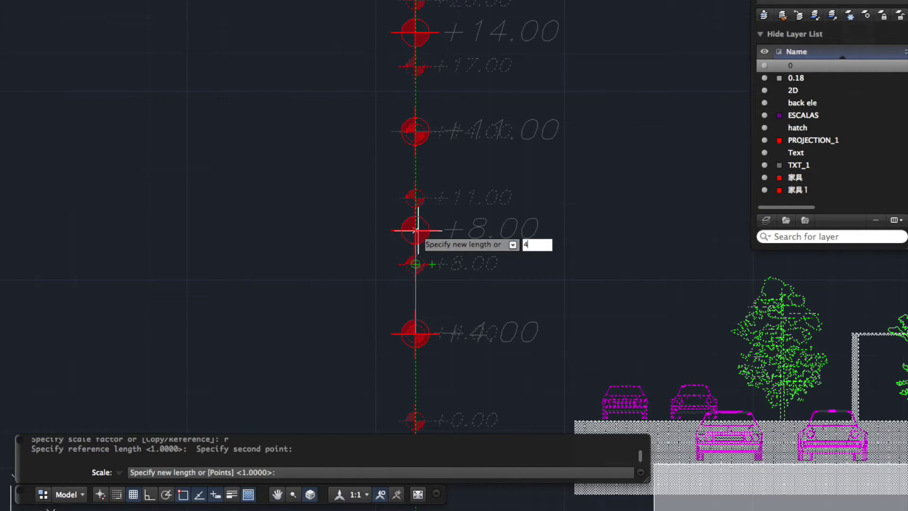
key(Return)
scroll(423, 306, up, 4)
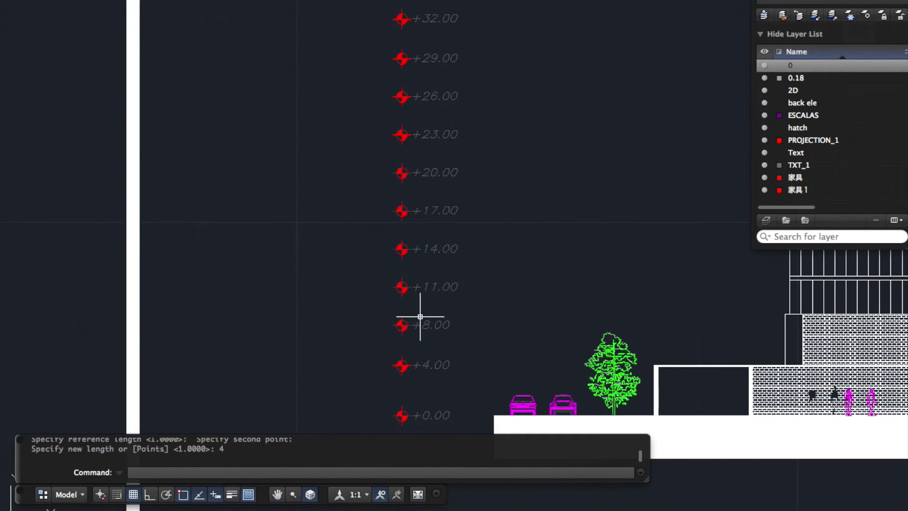
text(dist)
key(Return)
scroll(401, 325, up, 2)
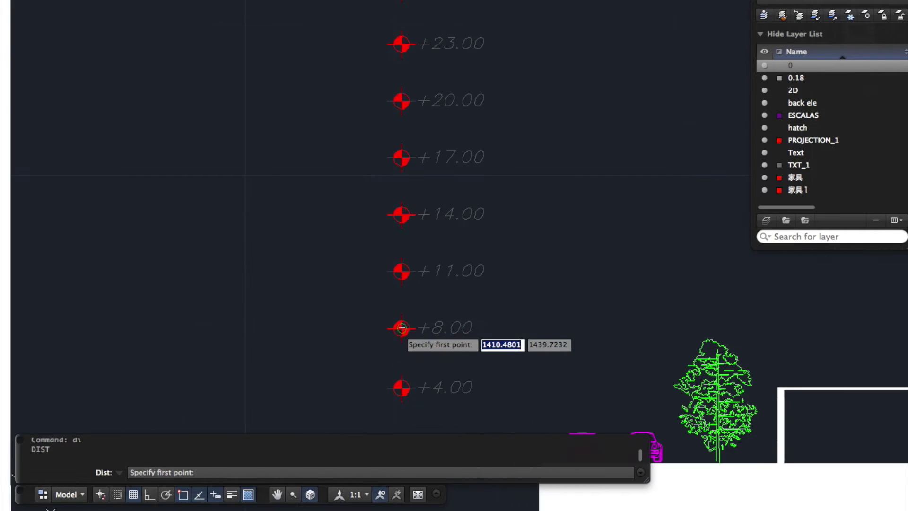
click(402, 327)
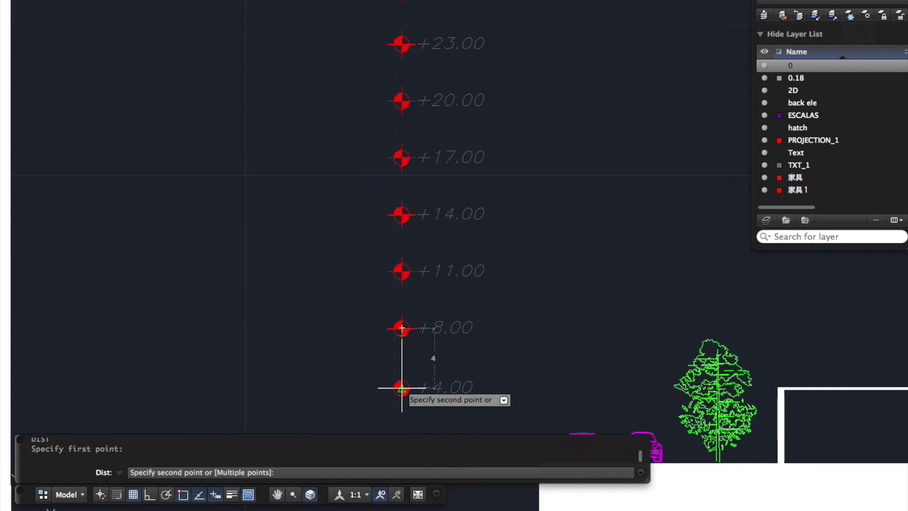
key(Escape)
scroll(320, 264, down, 4)
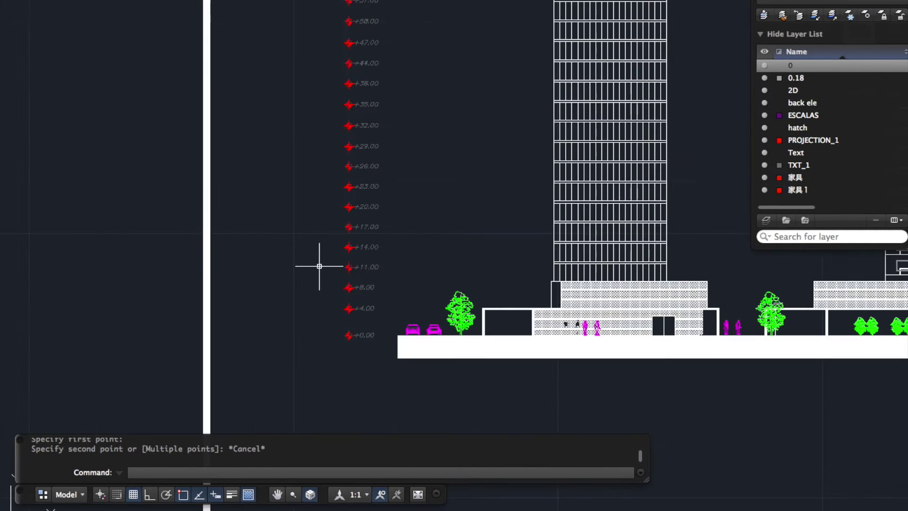
Start a selection window around the whole elevation sheet.
click(451, 245)
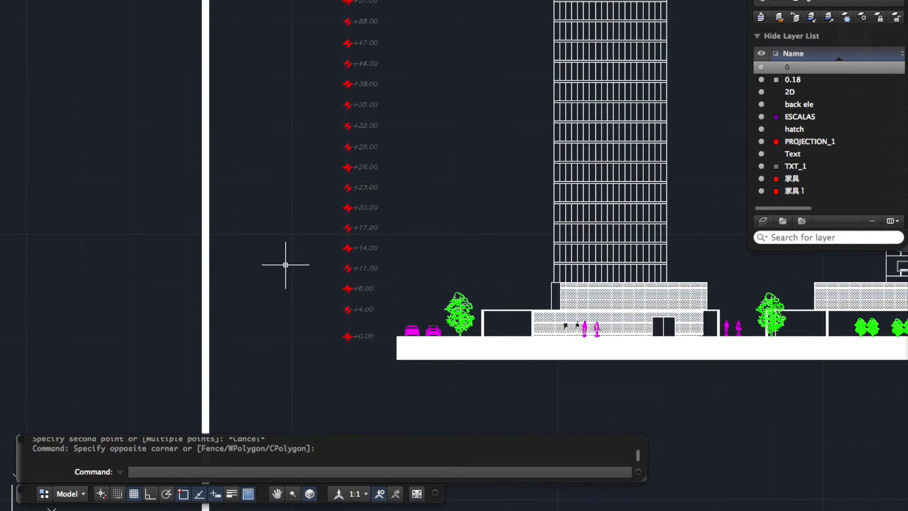
scroll(285, 265, down, 6)
click(225, 28)
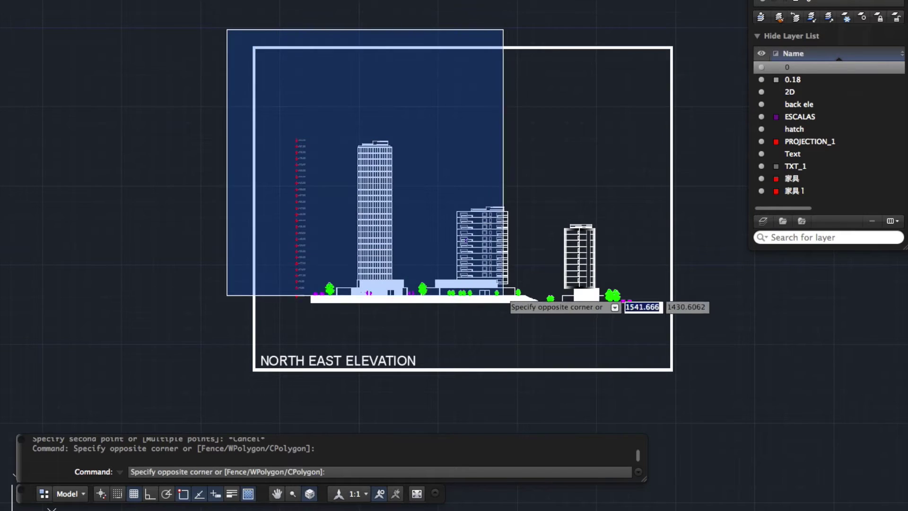
Finish selecting the sheet and start SCALE with base point at the frame's lower-left corner.
click(714, 408)
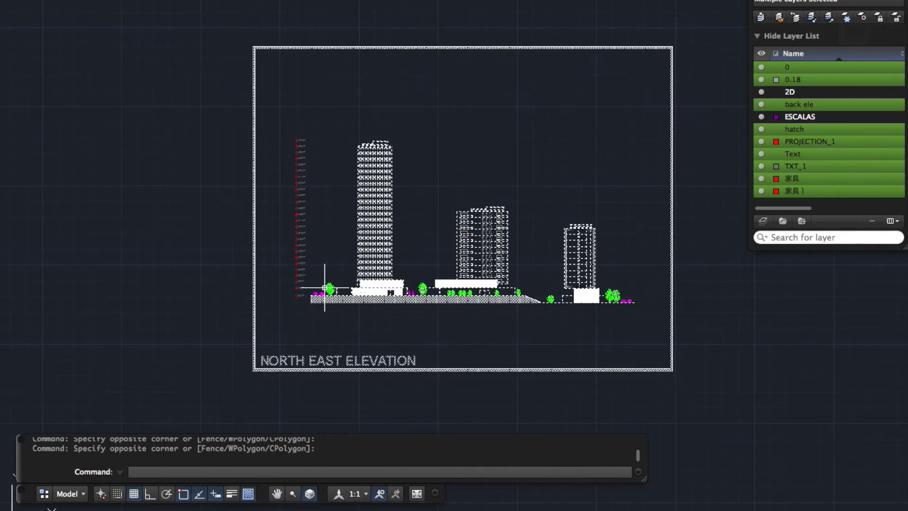
text(s)
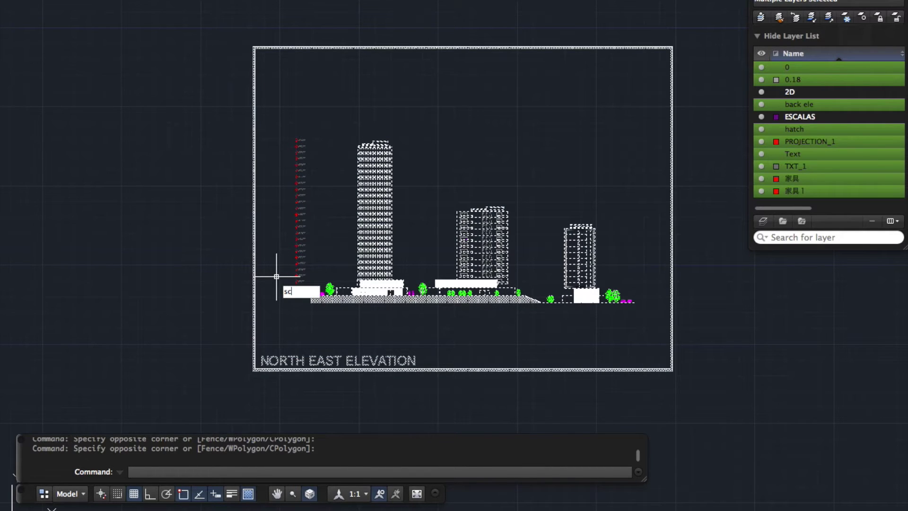
text(c)
key(Return)
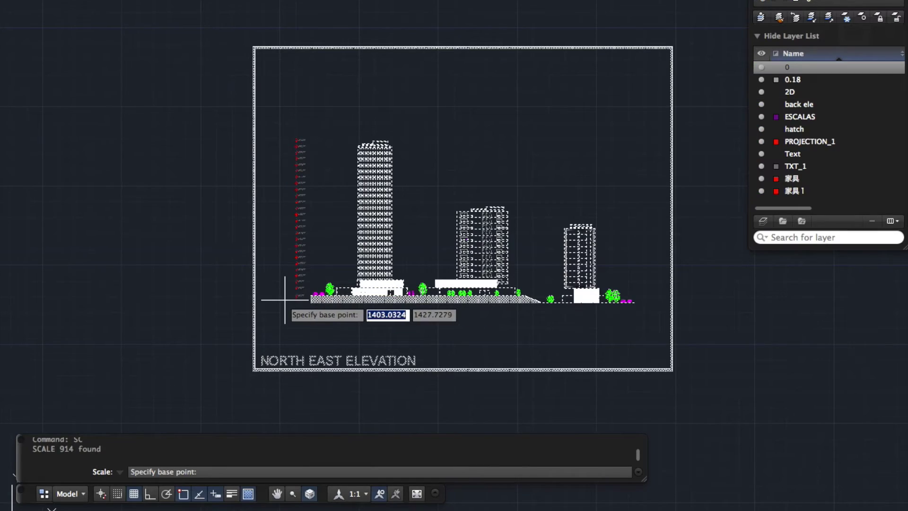
scroll(285, 299, up, 8)
scroll(283, 300, down, 5)
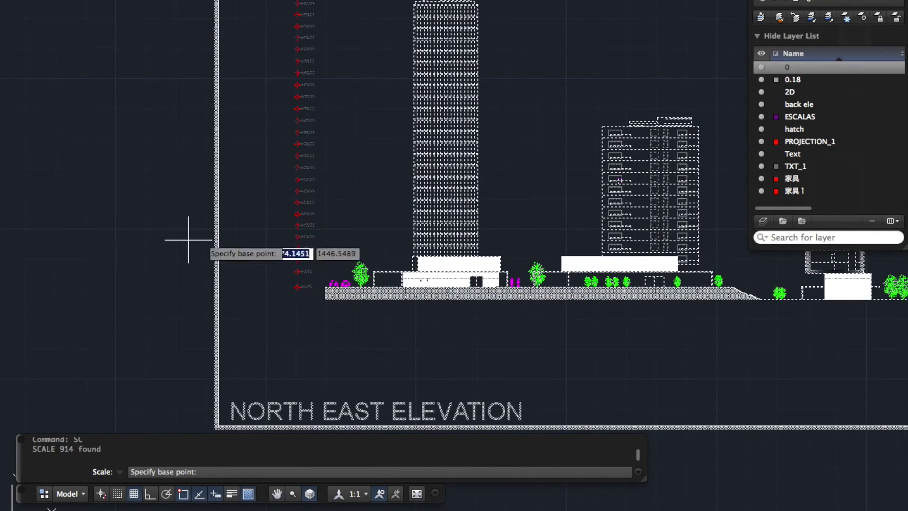
scroll(188, 240, down, 4)
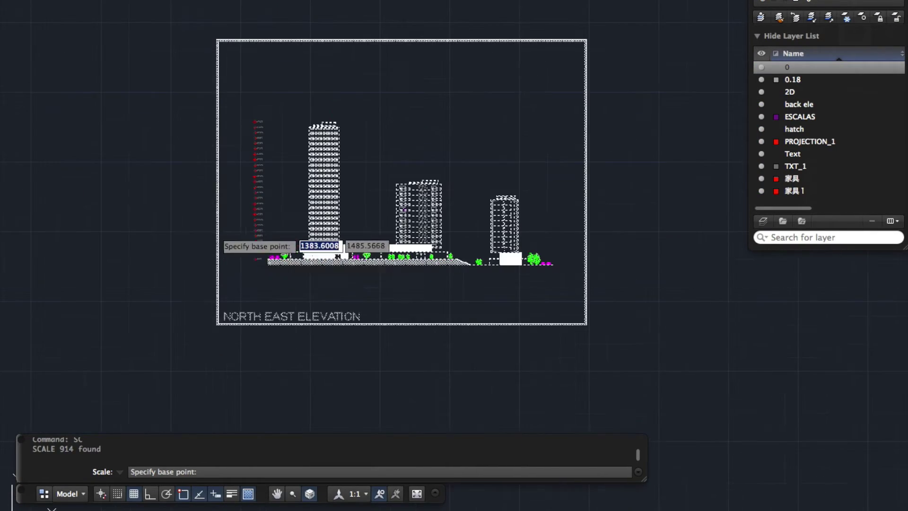
click(217, 324)
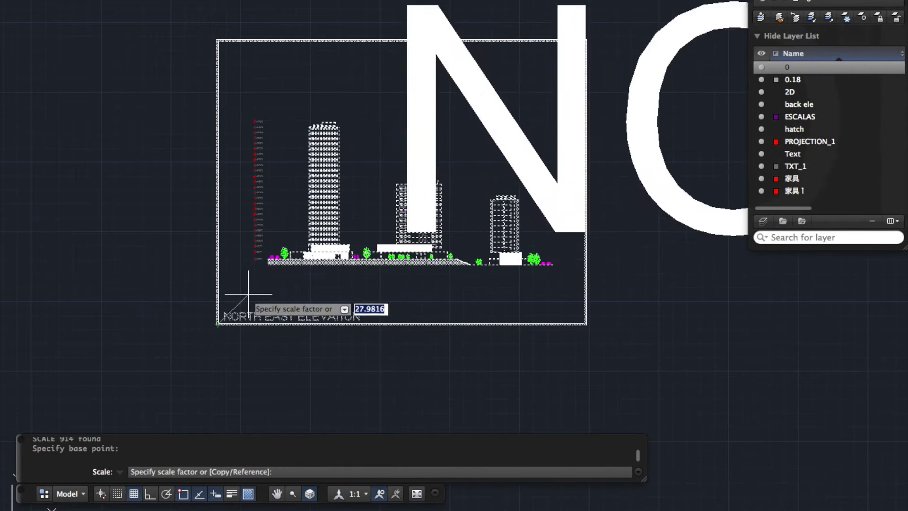
Choose Reference and take the +8.00 to +11.00 marker gap as reference length.
scroll(264, 303, down, 3)
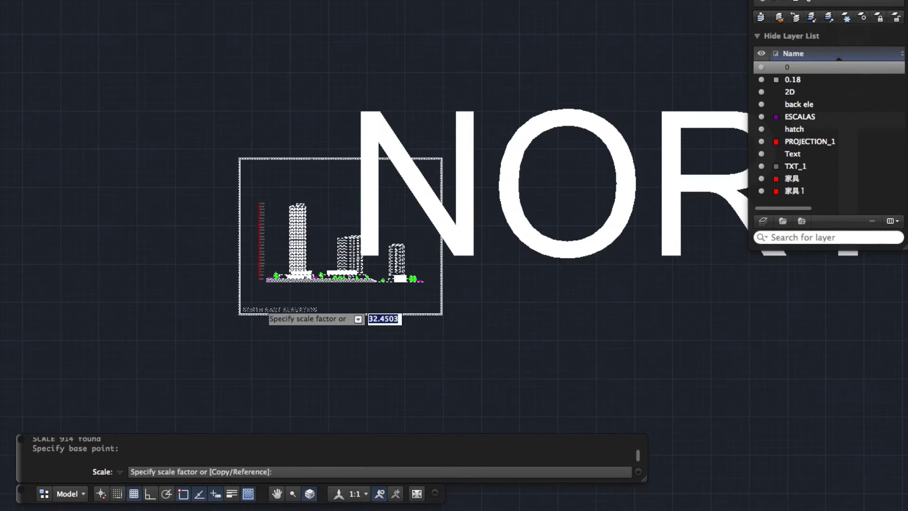
scroll(245, 265, up, 5)
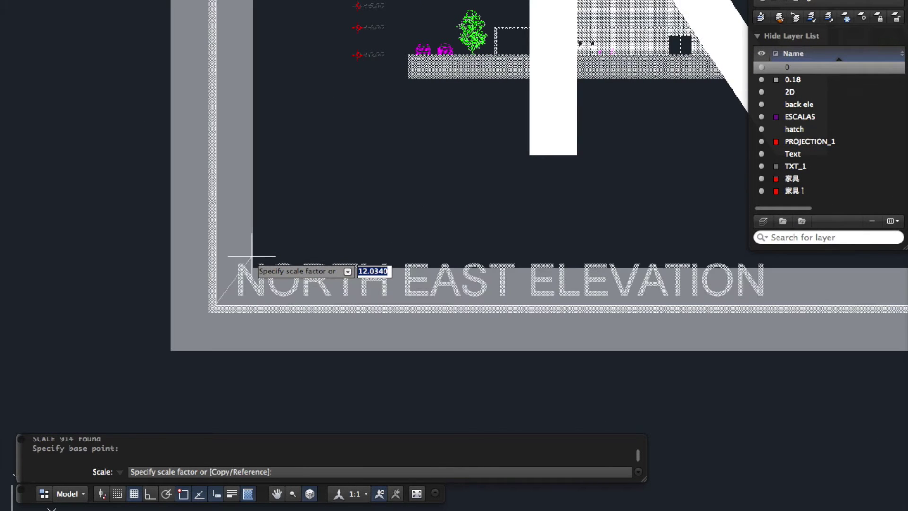
text(r)
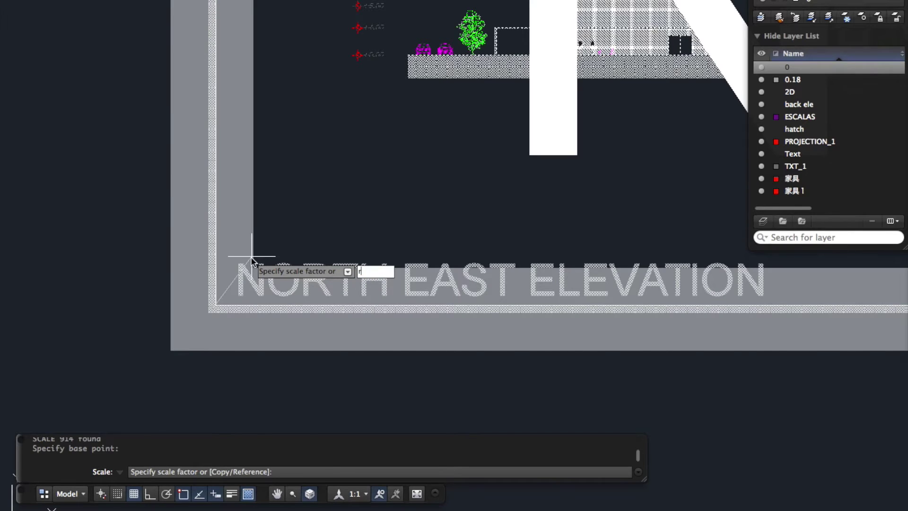
key(Return)
scroll(253, 257, down, 5)
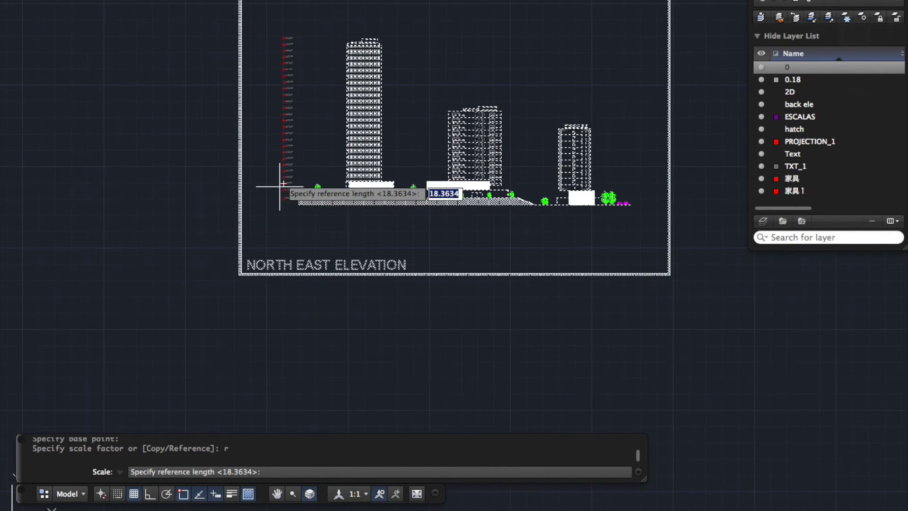
scroll(283, 184, up, 6)
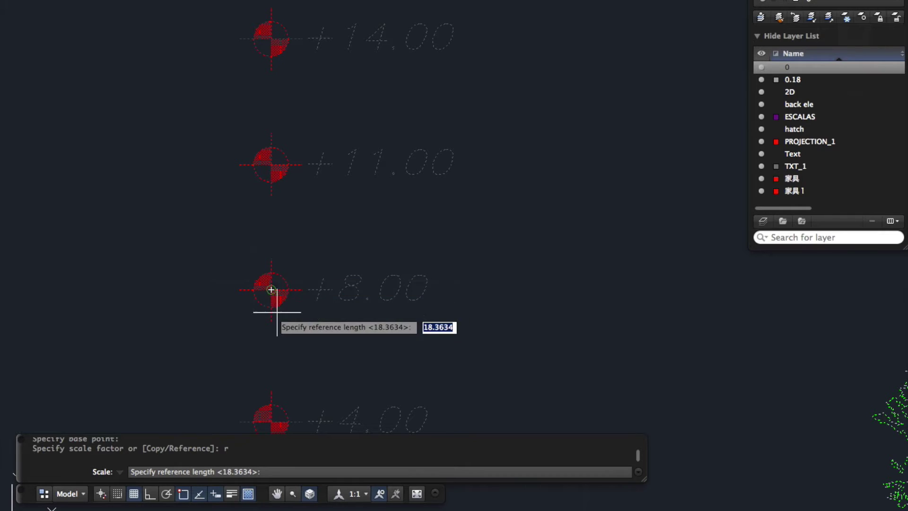
click(271, 290)
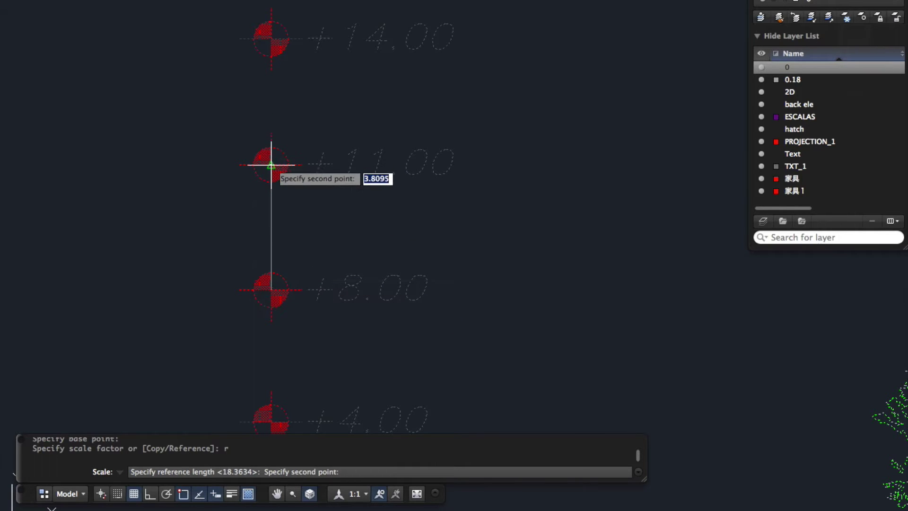
click(271, 164)
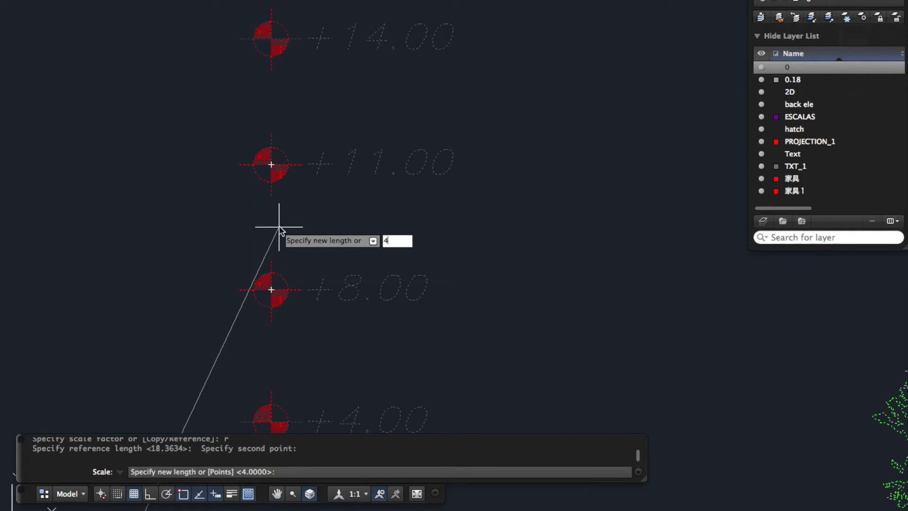
Apply the new length of 4 and measure from the +4.00 marker centre with DIST.
text(4)
key(Return)
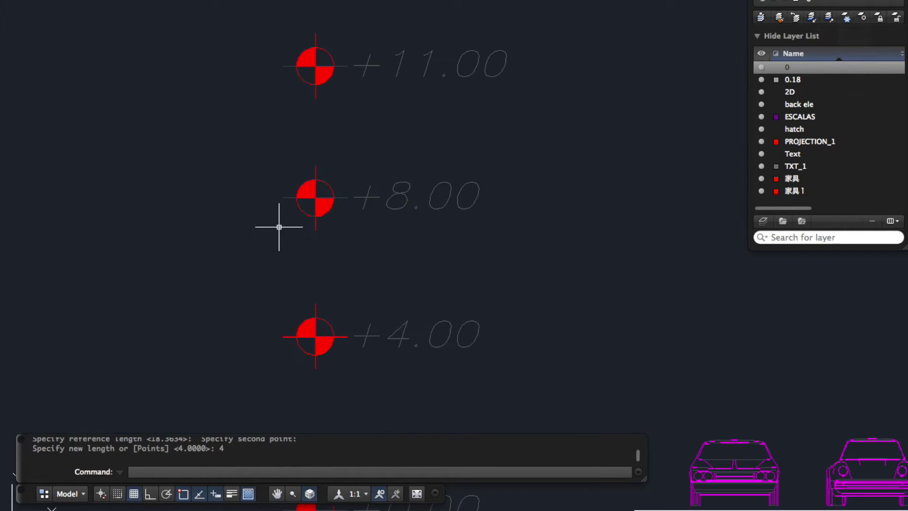
text(DI)
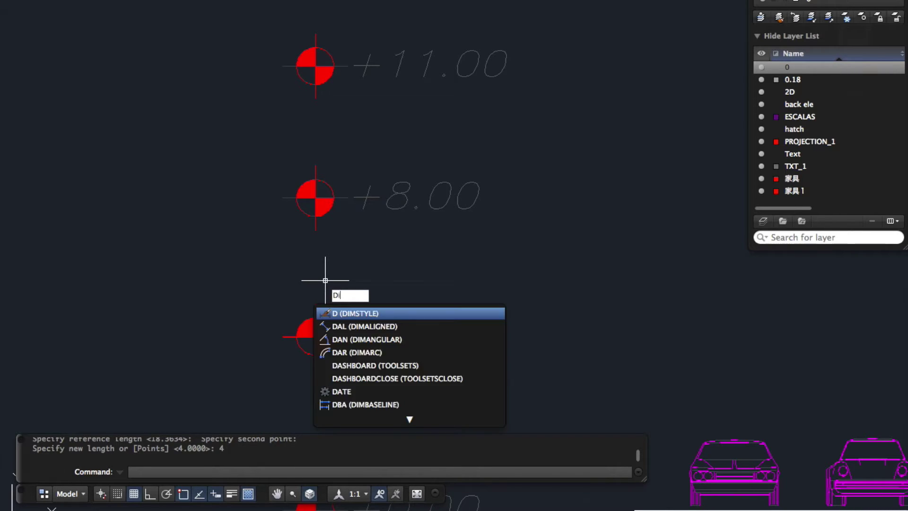
key(Return)
click(316, 336)
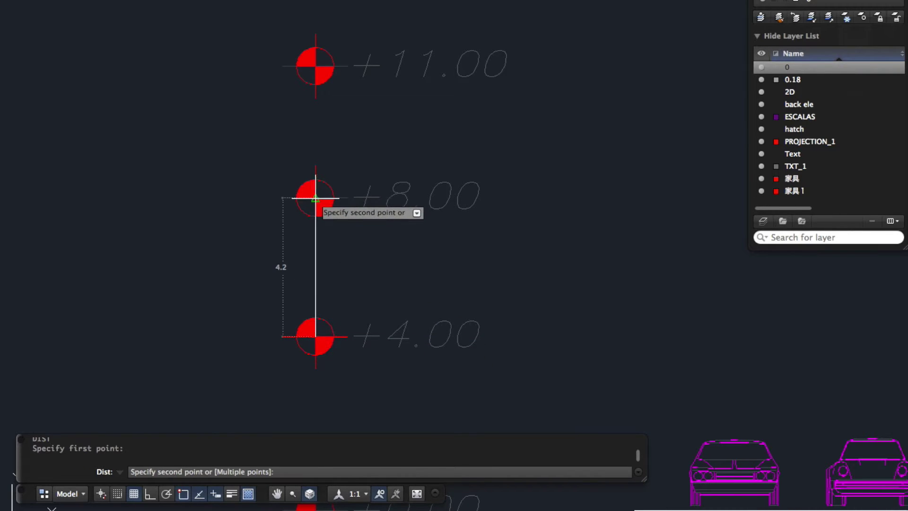
key(Escape)
scroll(309, 326, up, 3)
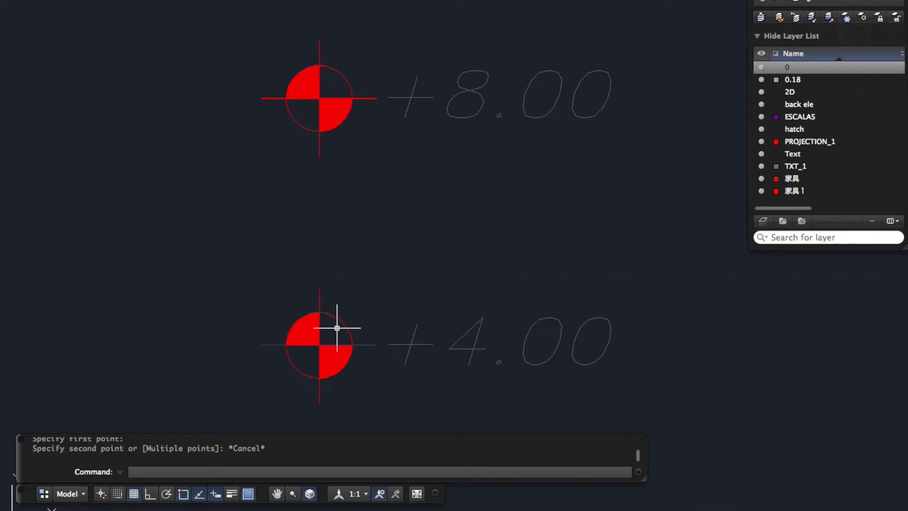
Re-measure from the +4.00 marker line end (about 4.2), then pan out to the full frame.
text(Dist)
key(Return)
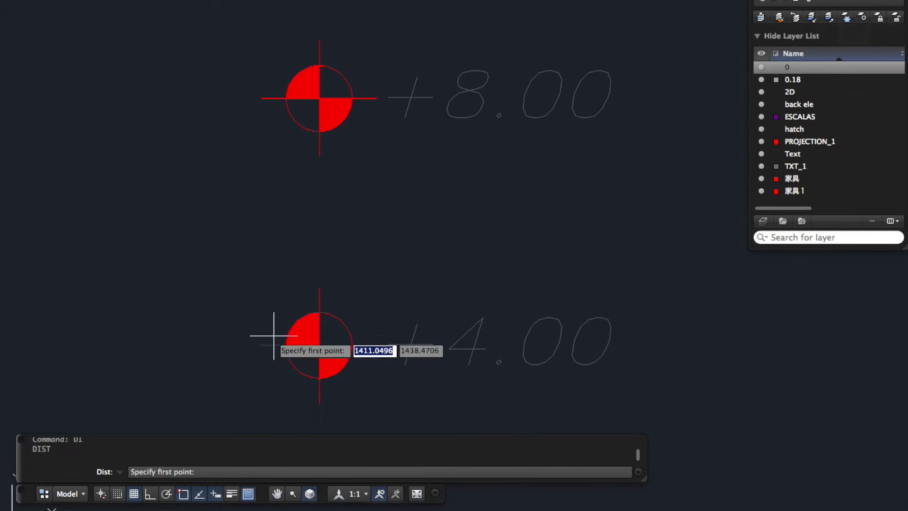
click(262, 345)
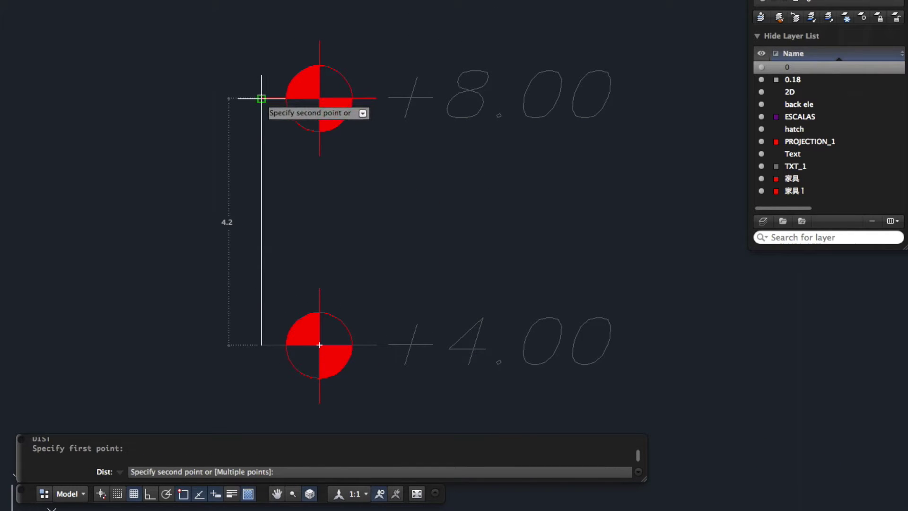
key(Escape)
scroll(380, 295, down, 5)
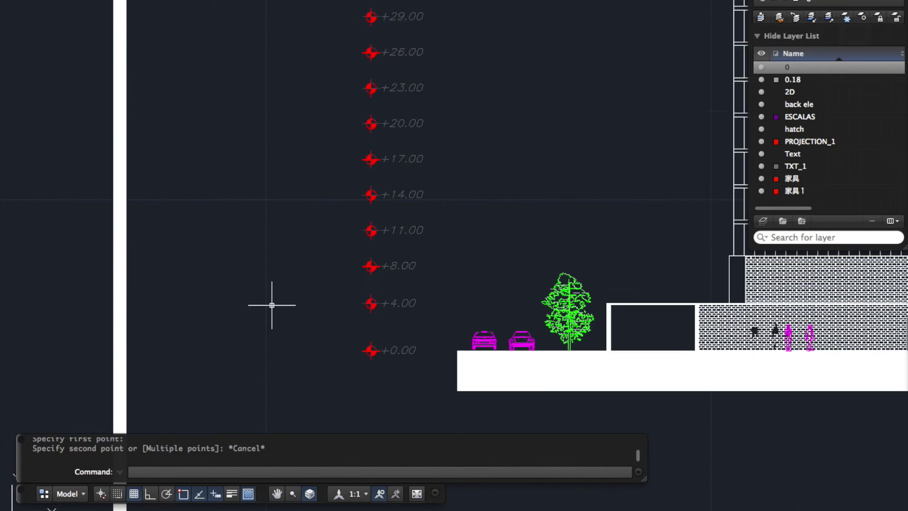
scroll(265, 302, down, 8)
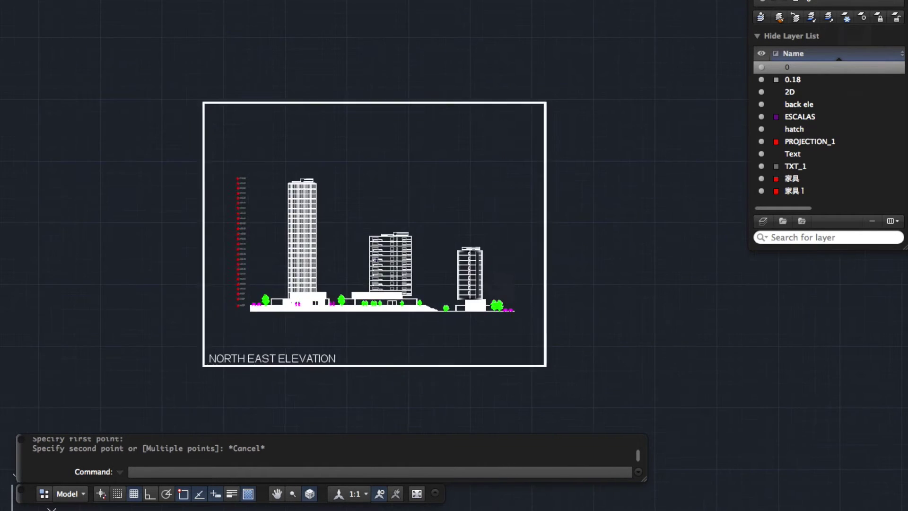
mouse_move(288, 331)
middle_down()
mouse_move(237, 340)
mouse_move(282, 307)
middle_up()
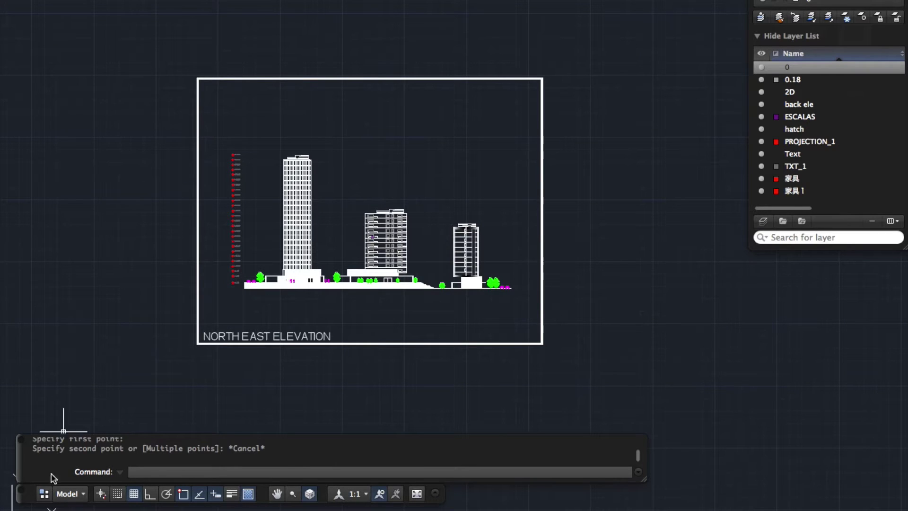
Switch to Detail to scale.dwg and frame the bolt detail with its 21, 4 and 5 dimensions.
click(45, 494)
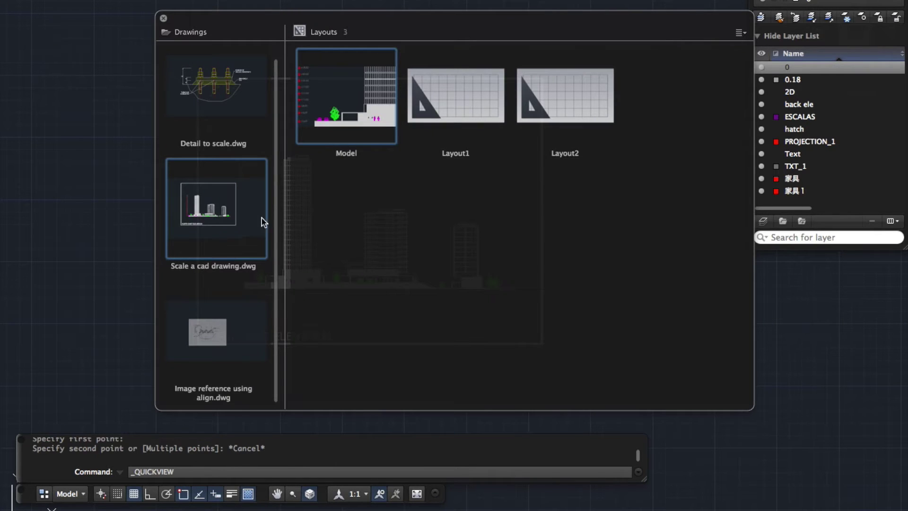
click(228, 84)
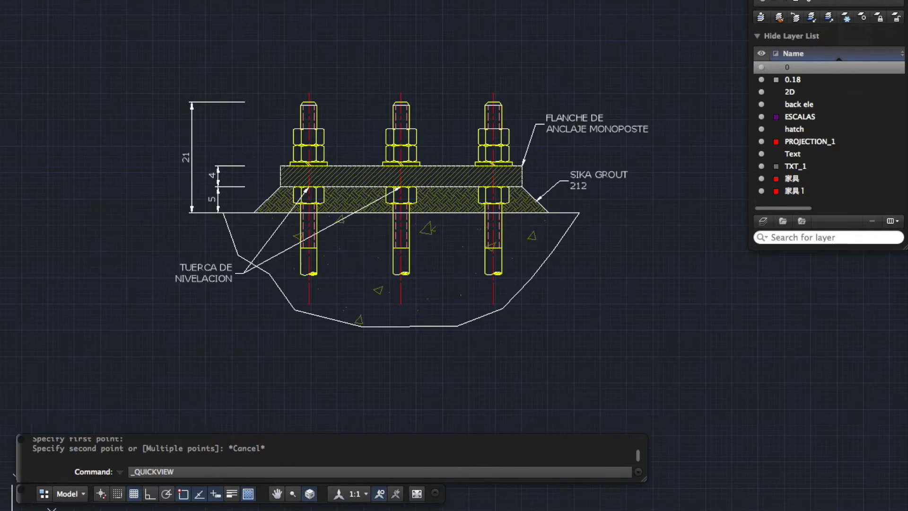
middle_drag(365, 199, 341, 206)
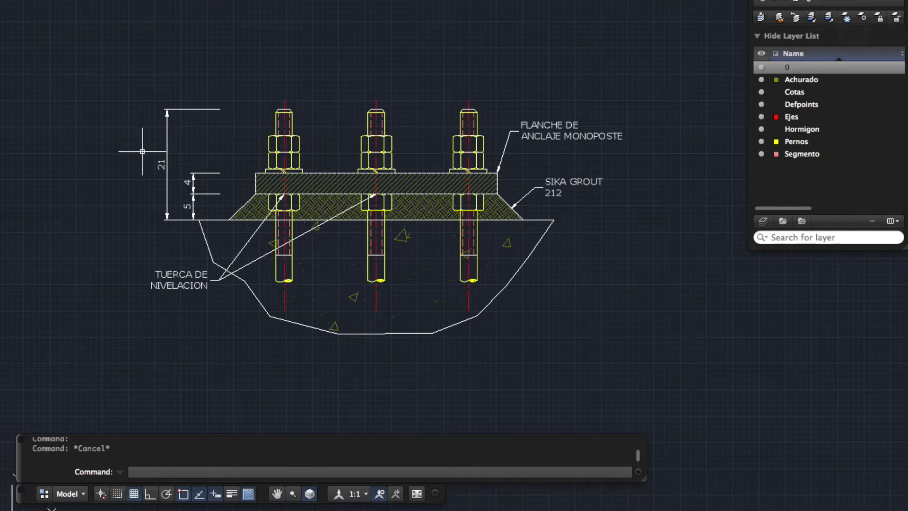
scroll(165, 170, up, 3)
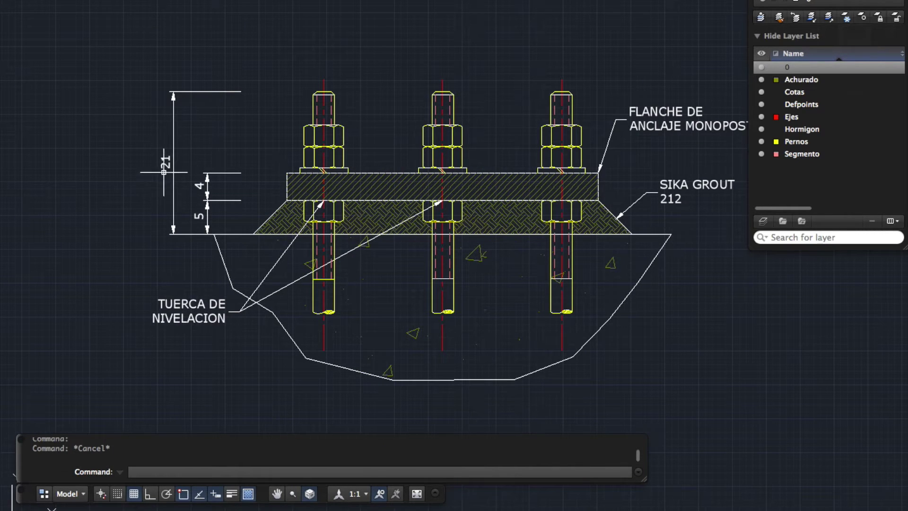
scroll(201, 203, down, 2)
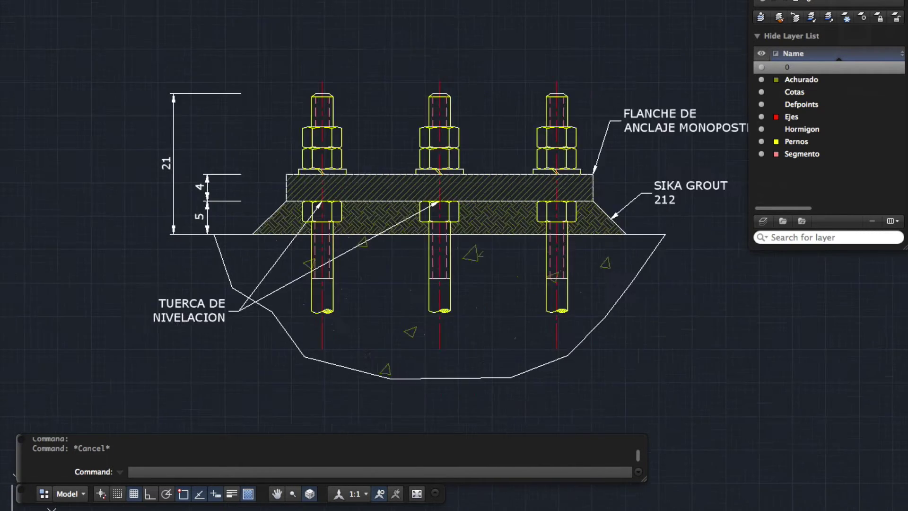
middle_drag(320, 219, 369, 207)
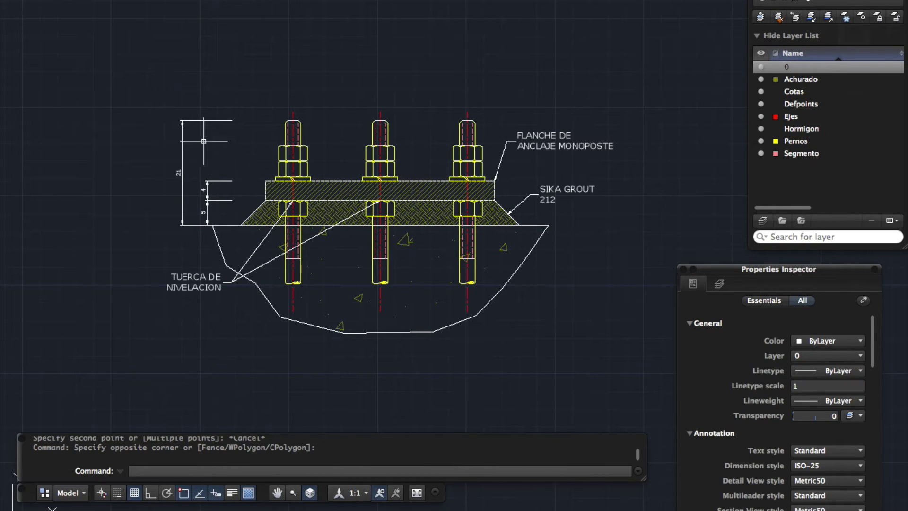
click(182, 194)
key(Escape)
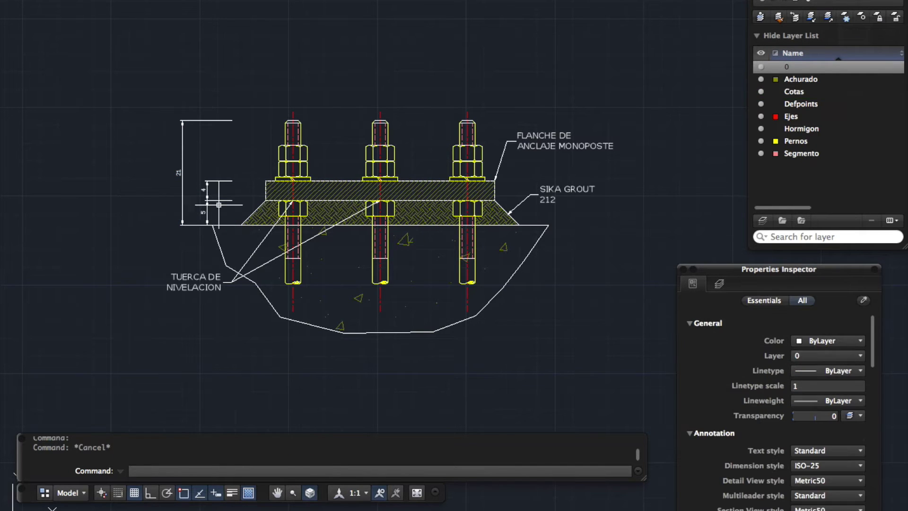
middle_drag(196, 203, 201, 211)
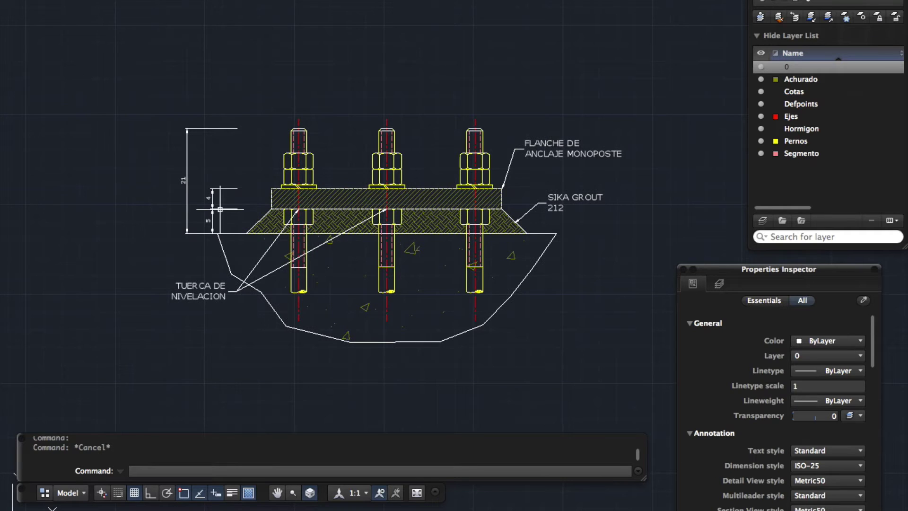
text(di)
key(Return)
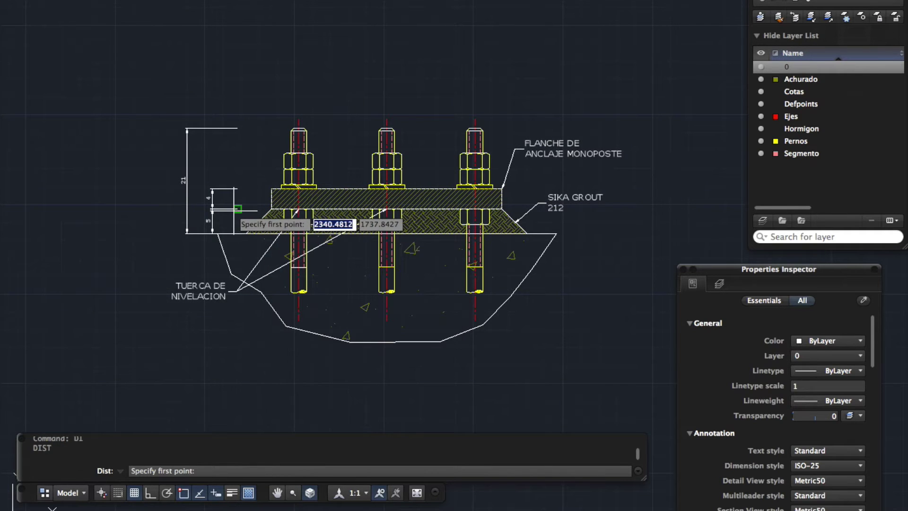
scroll(213, 204, up, 9)
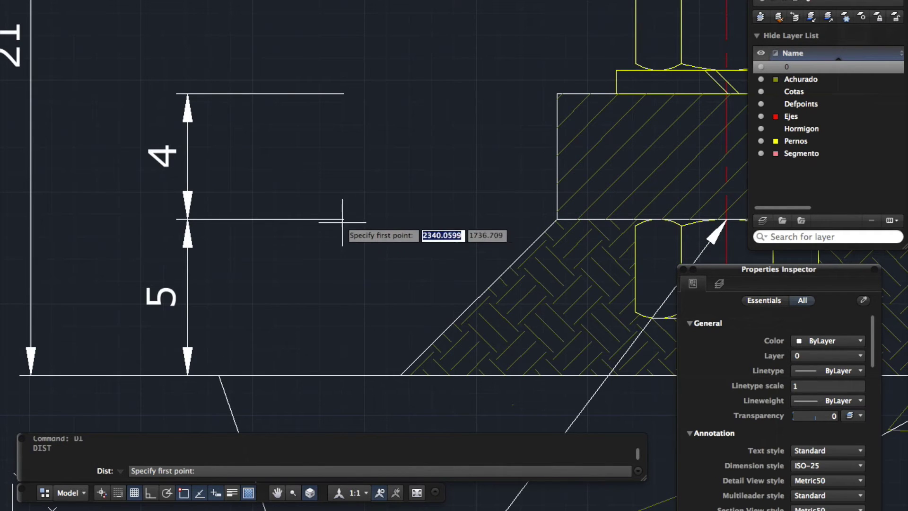
click(343, 218)
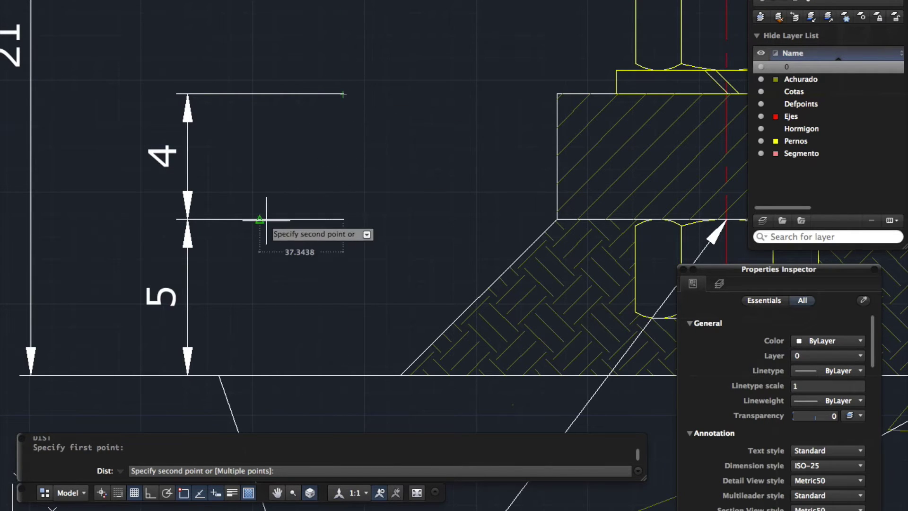
scroll(303, 221, down, 1)
scroll(303, 220, down, 1)
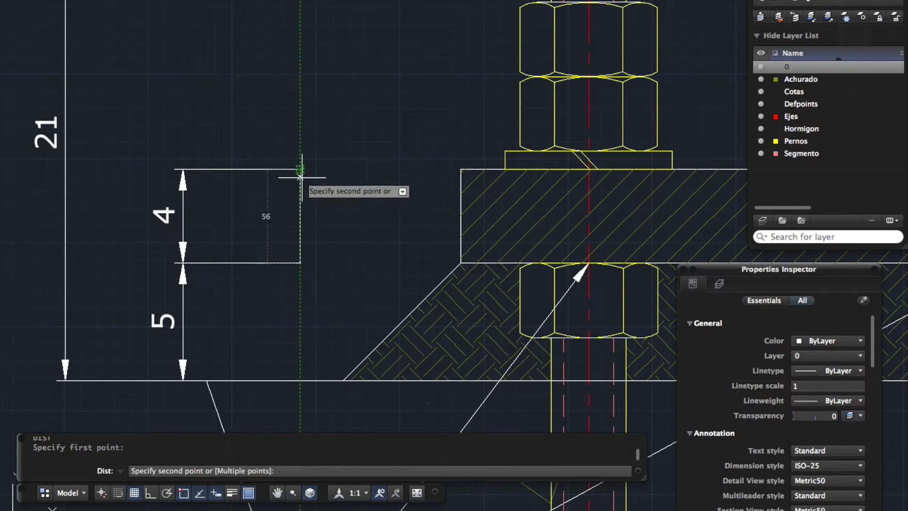
key(Escape)
scroll(304, 263, down, 3)
scroll(304, 263, up, 2)
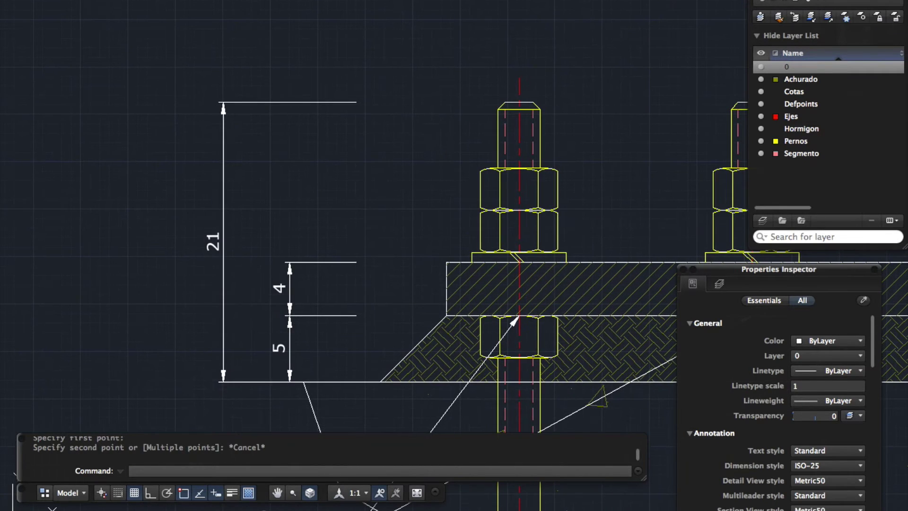
text(di)
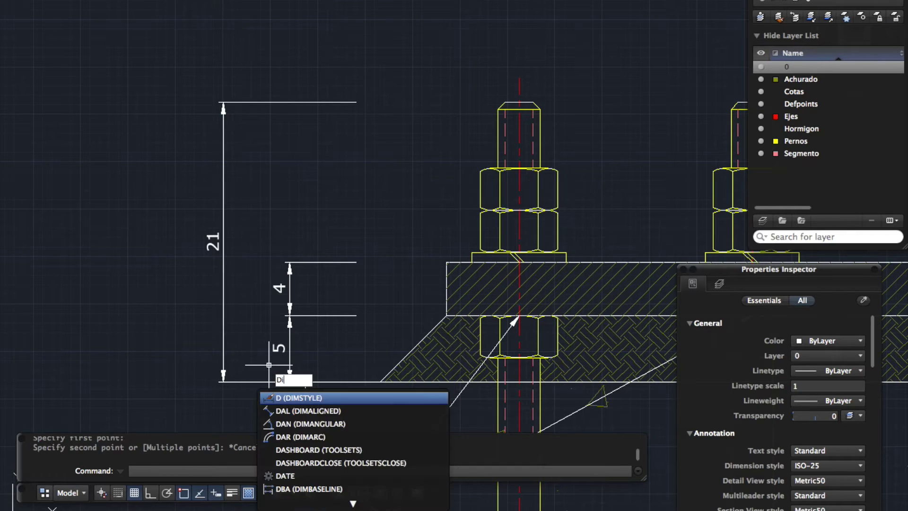
key(Return)
click(219, 382)
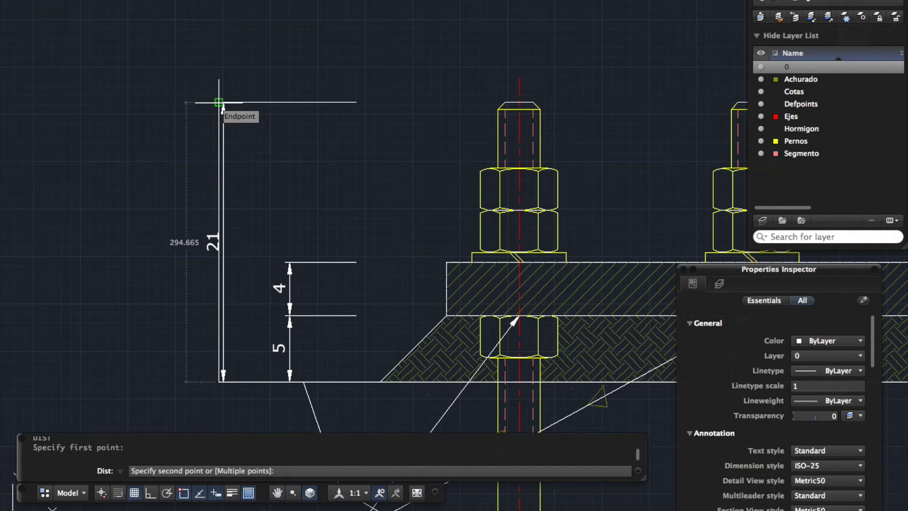
key(Escape)
scroll(269, 239, down, 5)
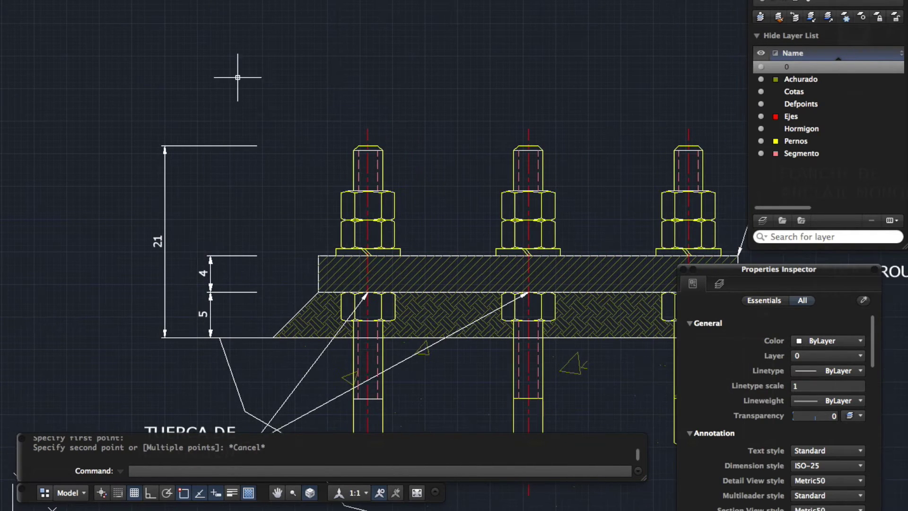
scroll(248, 167, down, 5)
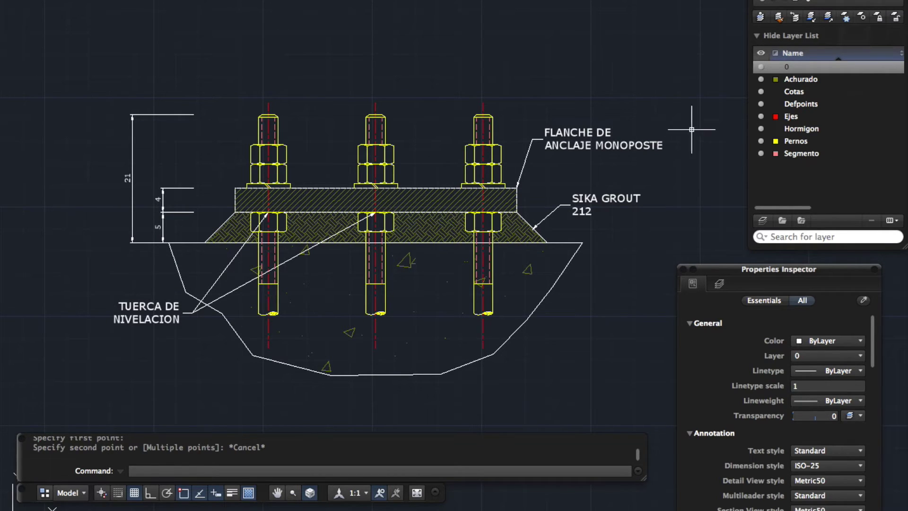
On the red Ejes layer, draw a vertical 210-unit polyline beside the 21 dimension.
click(818, 117)
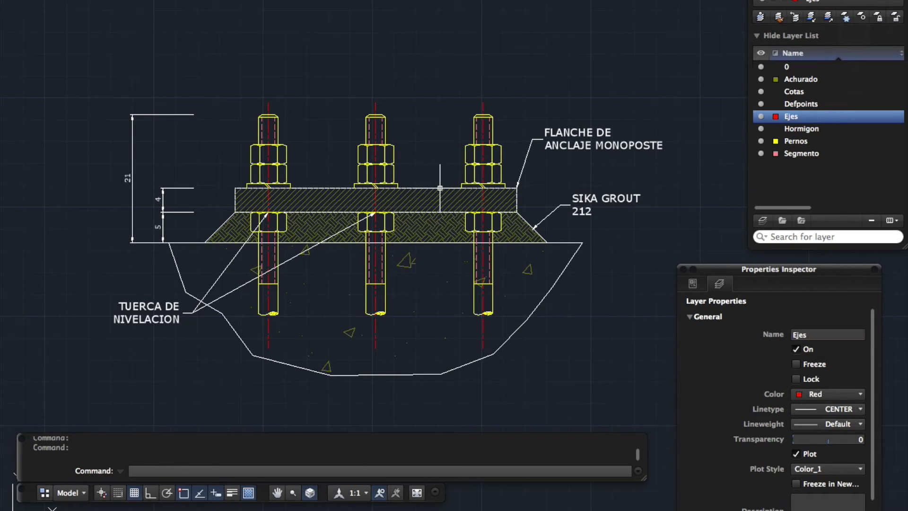
text(pl)
key(Return)
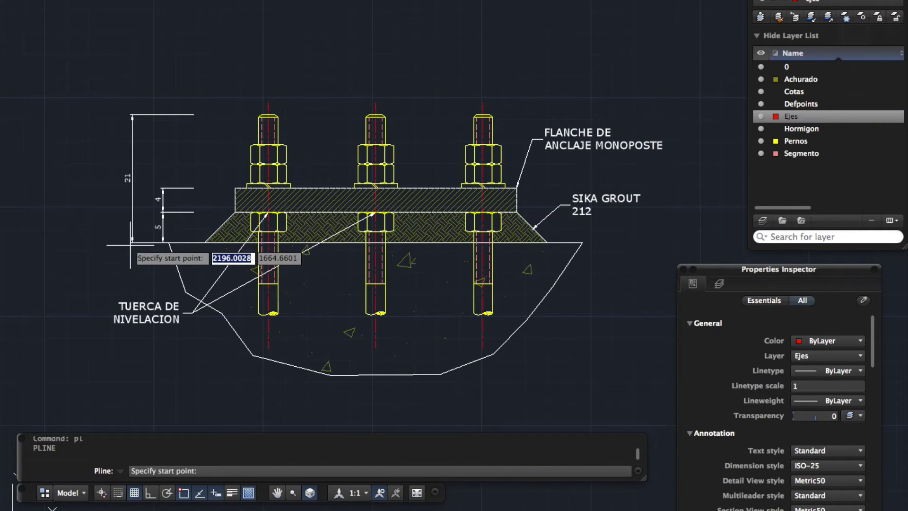
click(133, 242)
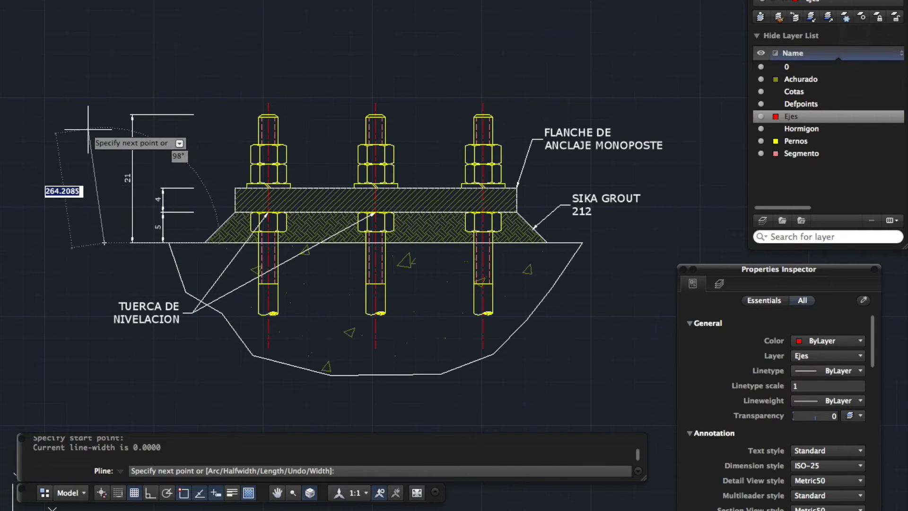
key(F8)
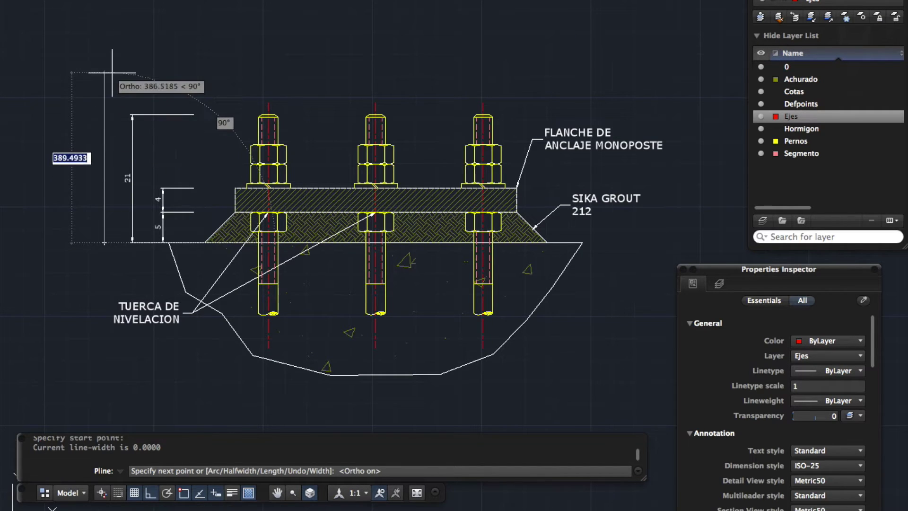
text(210)
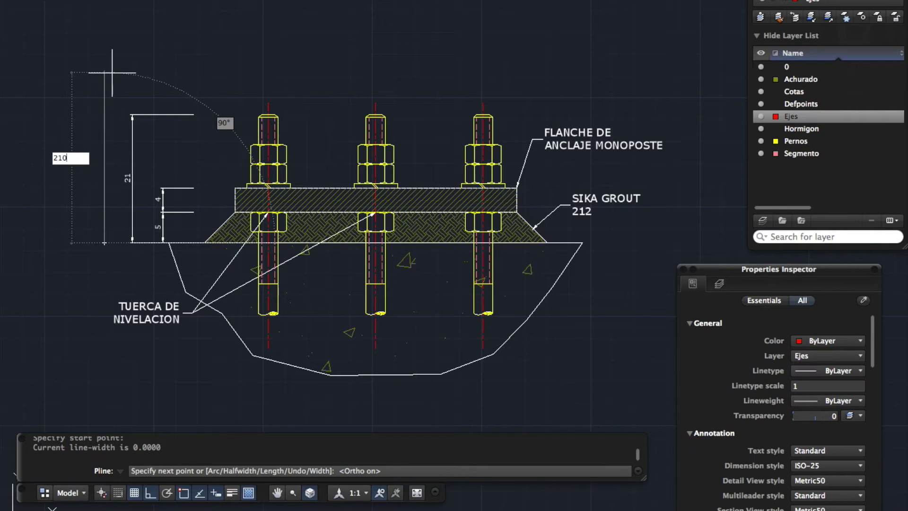
key(Return)
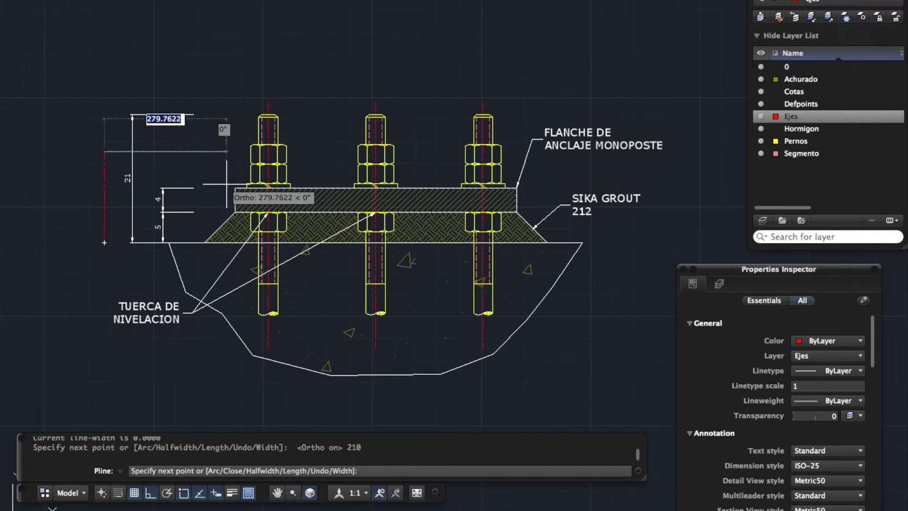
key(Return)
Set the red polyline's linetype to ByBlock, then Continuous, and deselect it.
click(118, 176)
click(71, 213)
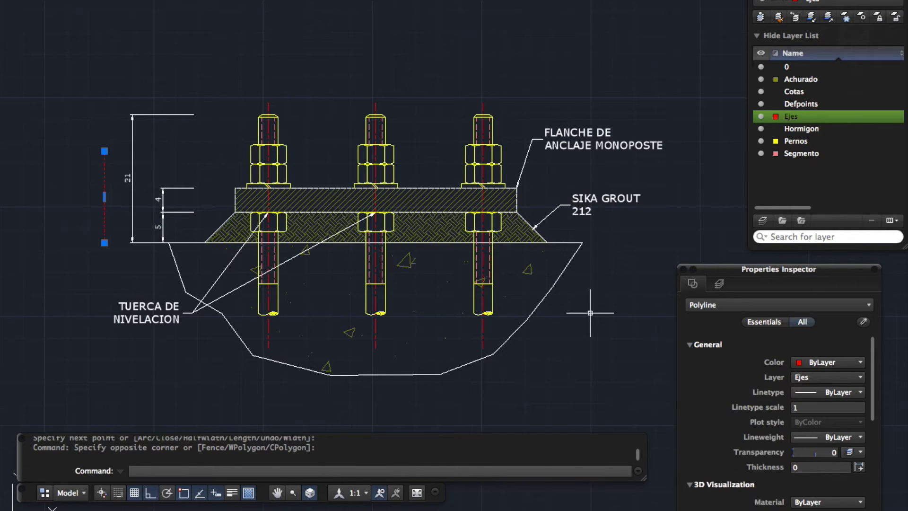
click(824, 393)
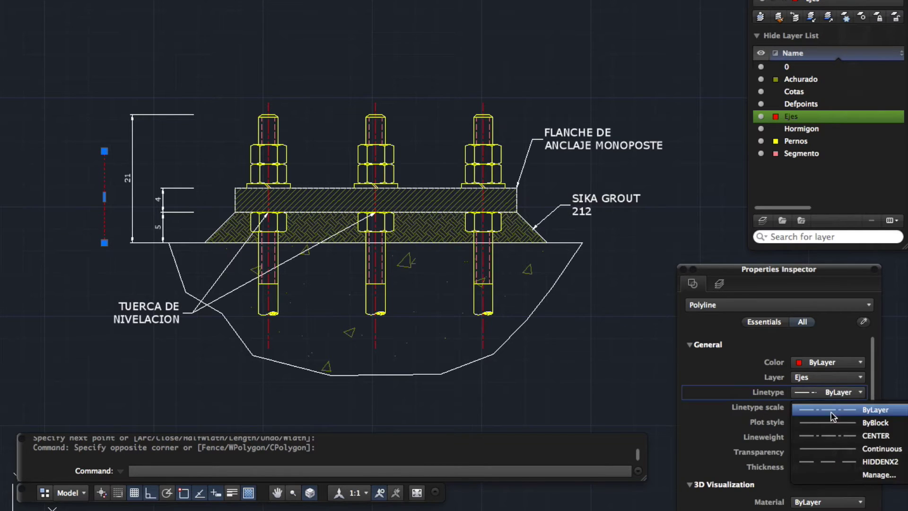
click(834, 423)
click(824, 394)
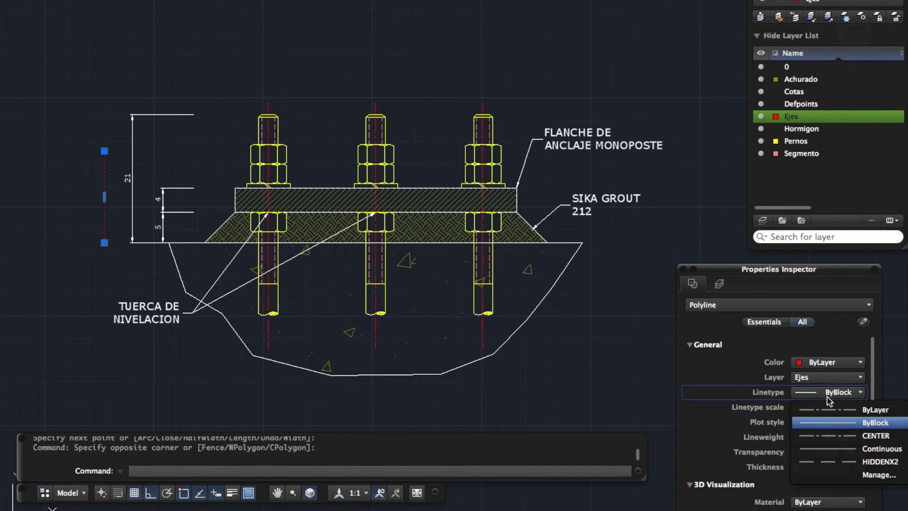
click(835, 448)
key(Escape)
key(Escape)
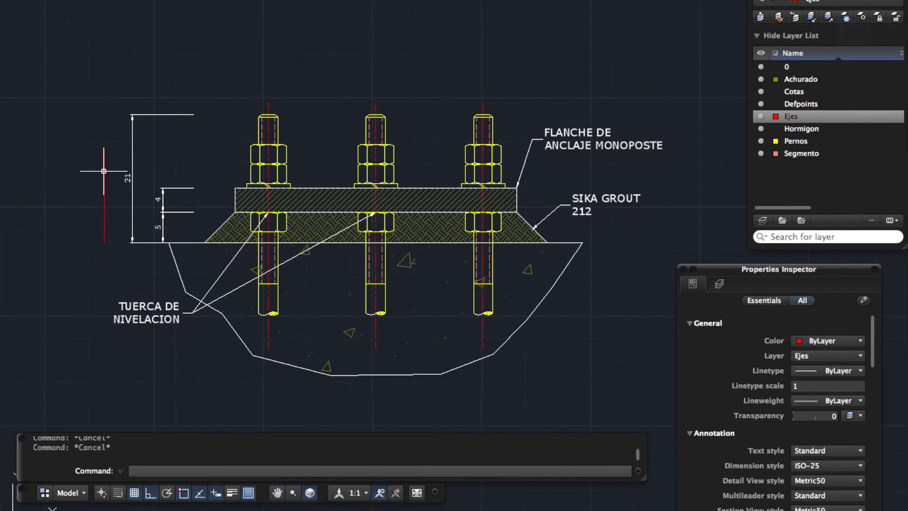
scroll(103, 170, down, 3)
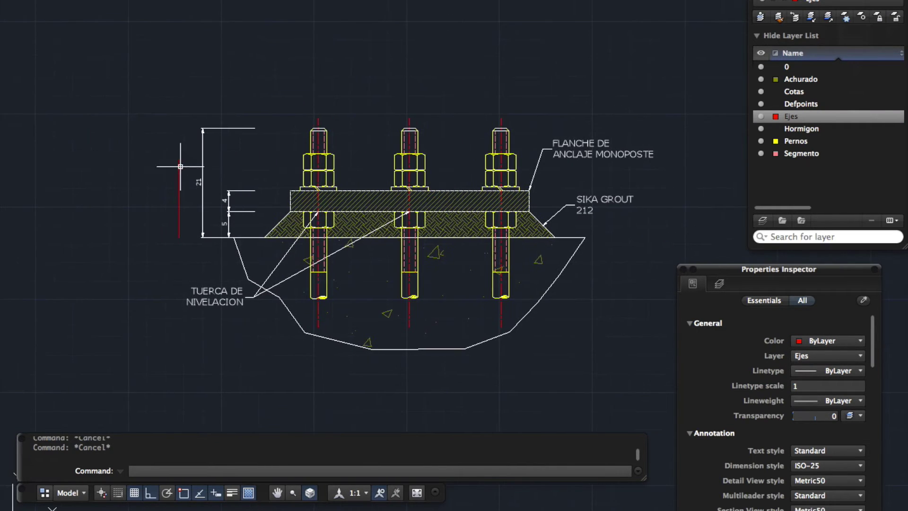
Window-select the bolt detail and start SCALE with base point at the 21 dimension's bottom.
click(154, 62)
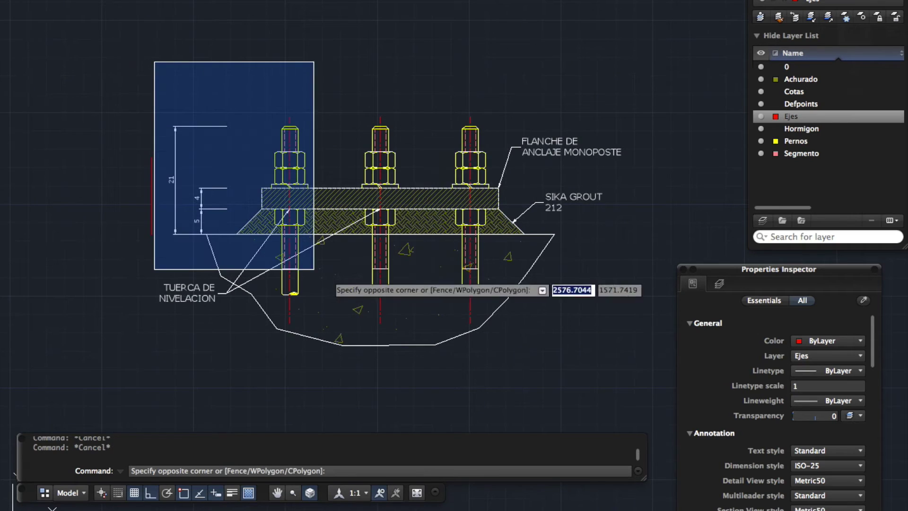
click(645, 381)
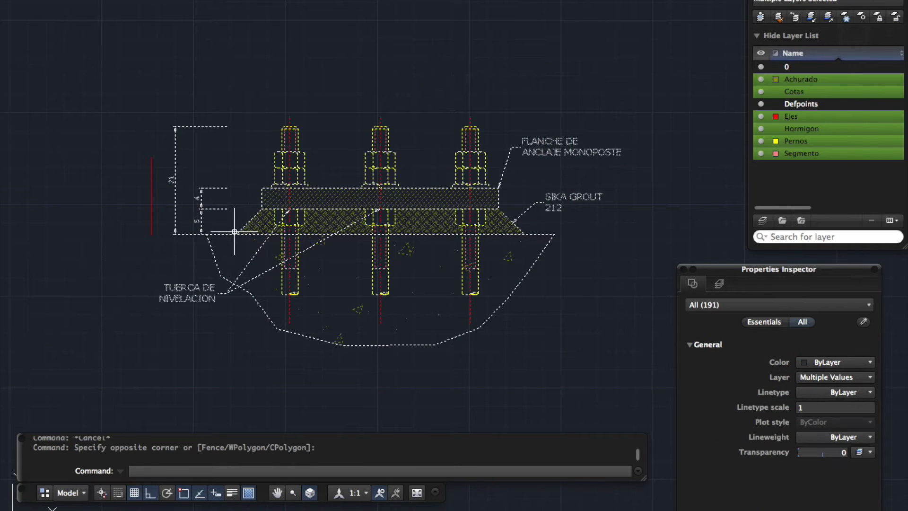
text(sc)
key(Return)
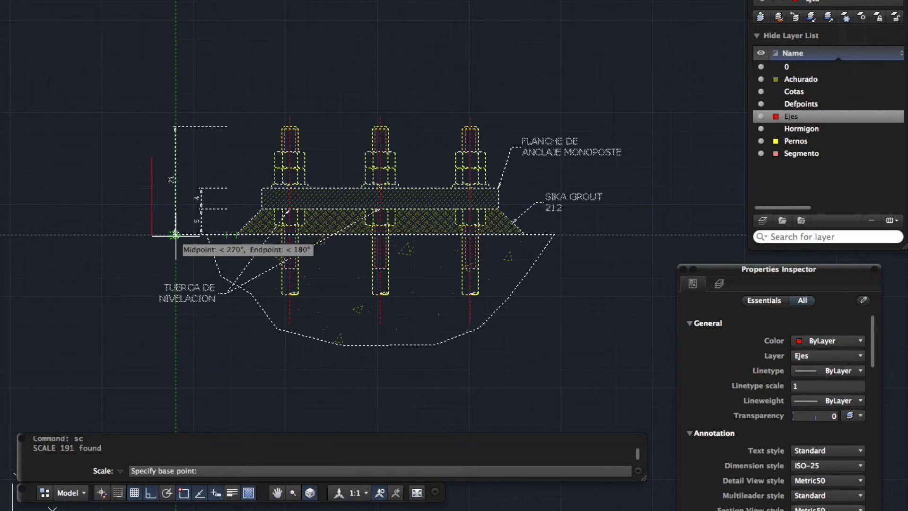
scroll(151, 234, up, 1)
scroll(151, 230, up, 8)
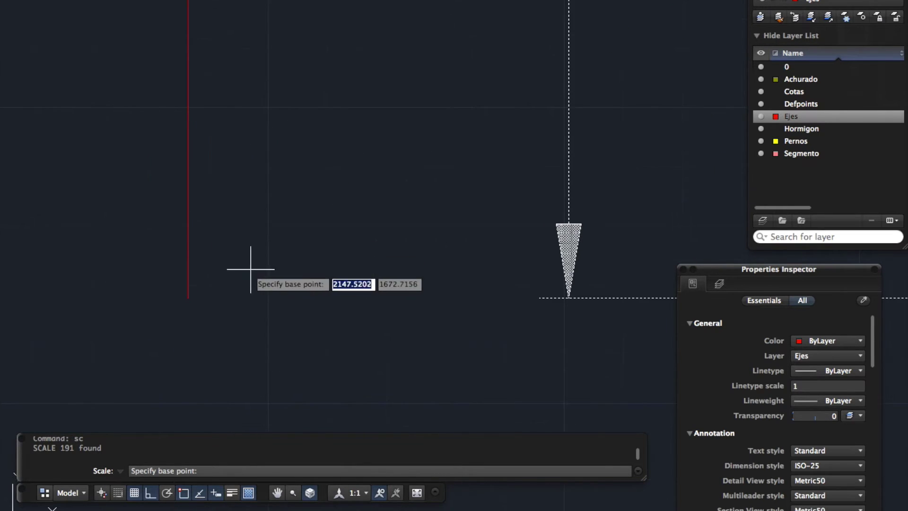
click(368, 279)
scroll(217, 312, down, 8)
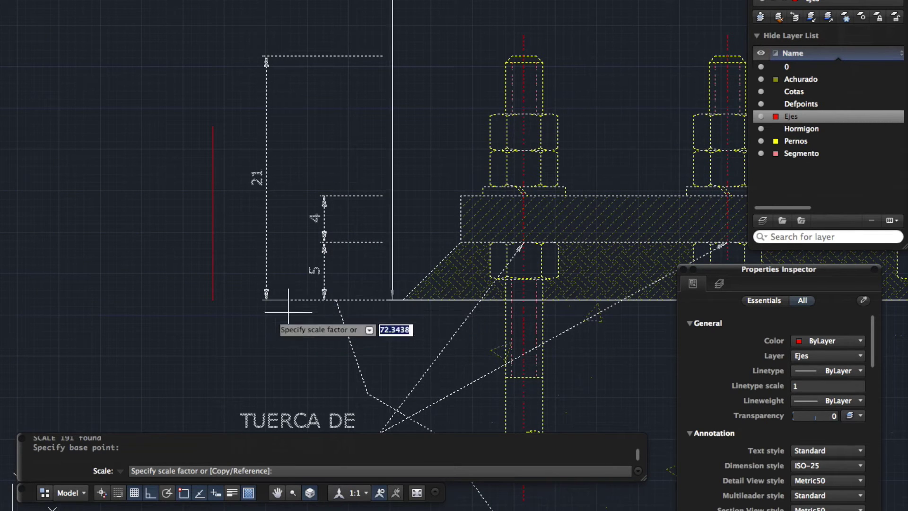
scroll(293, 299, down, 3)
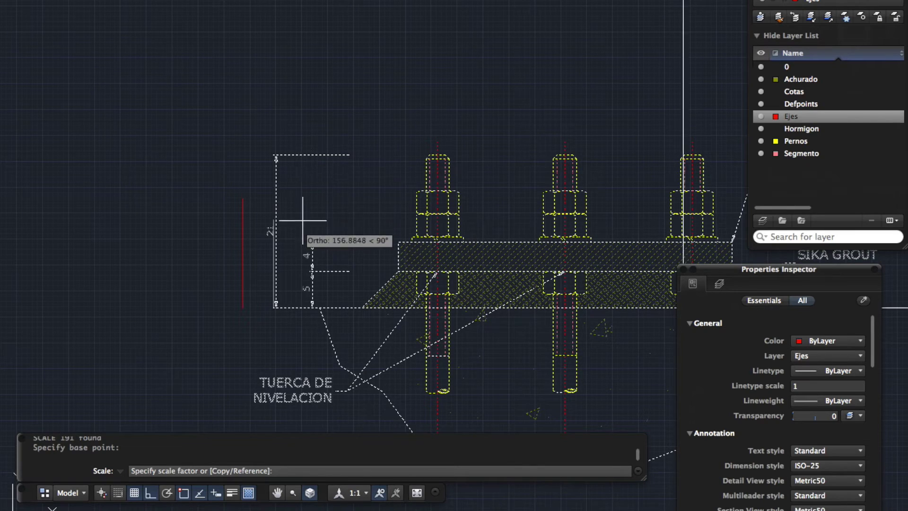
Use the 21 dimension's ends as reference and match the new length to the red line's top.
text(r)
key(Return)
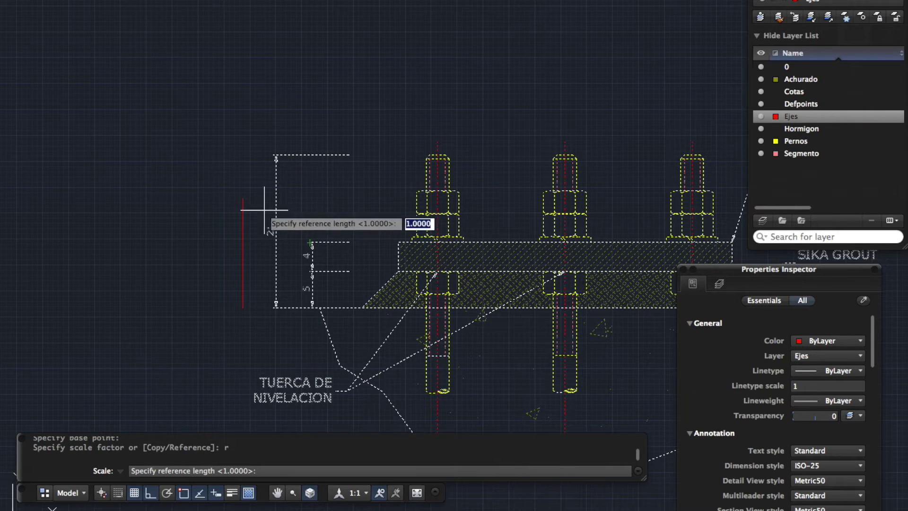
click(276, 307)
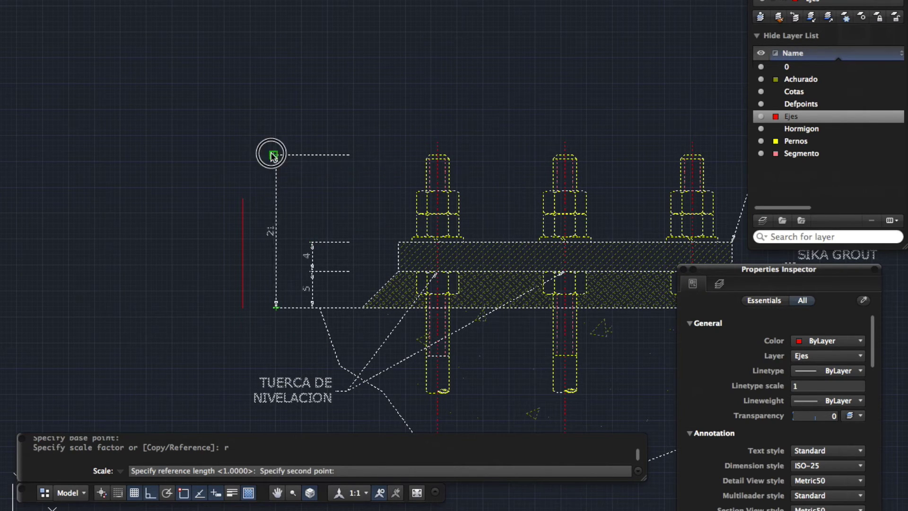
click(273, 155)
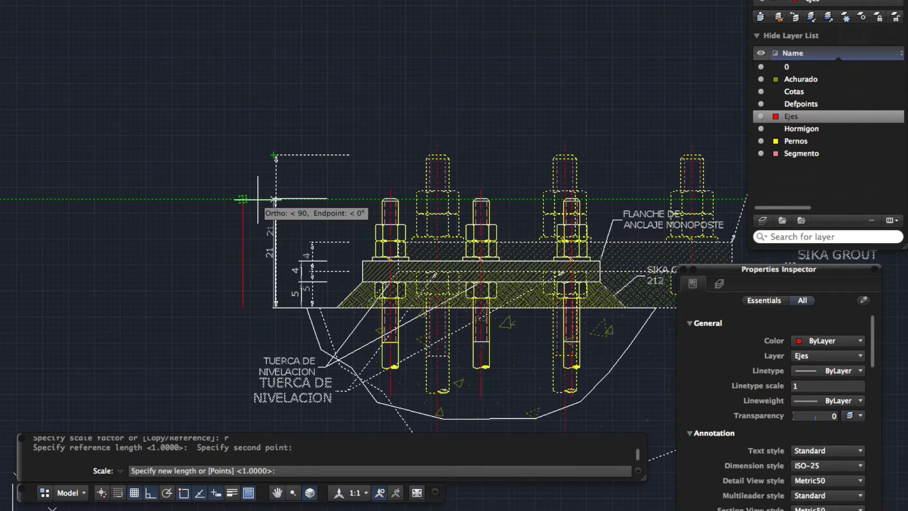
click(274, 200)
scroll(152, 233, down, 3)
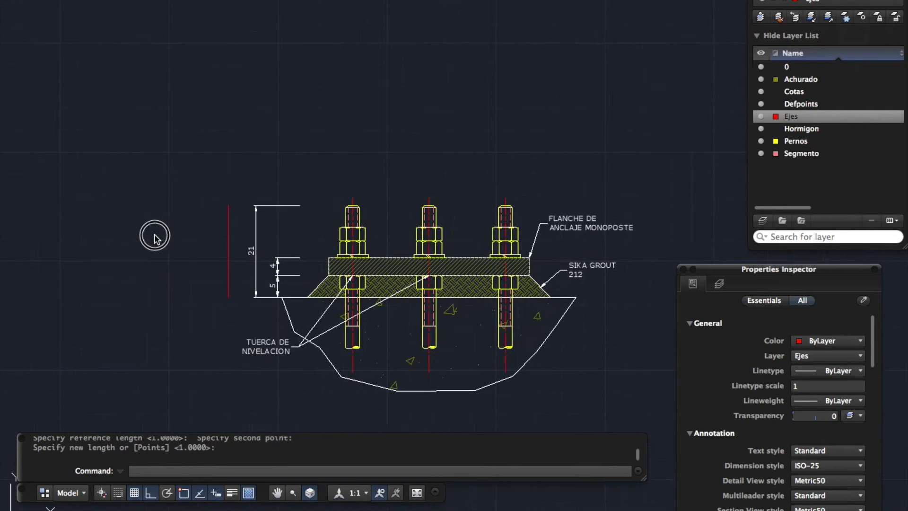
click(204, 264)
click(178, 280)
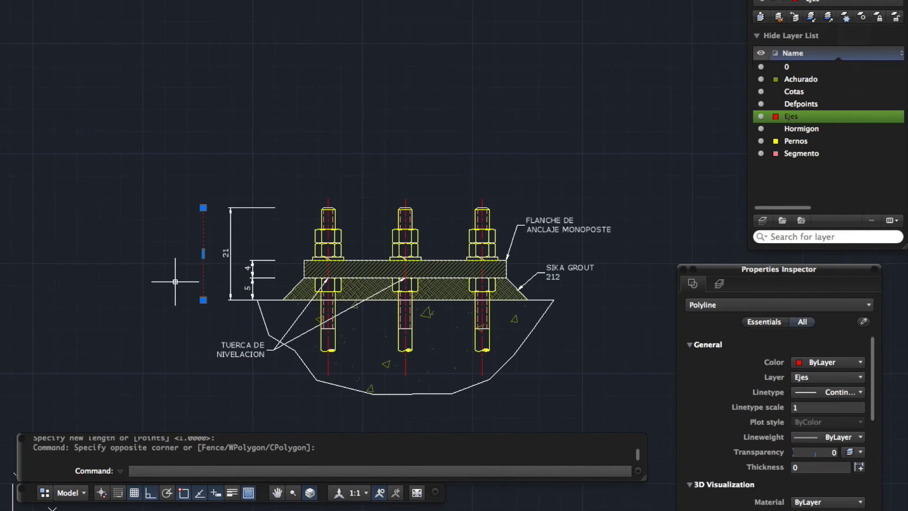
key(Escape)
scroll(227, 284, up, 2)
scroll(137, 265, up, 3)
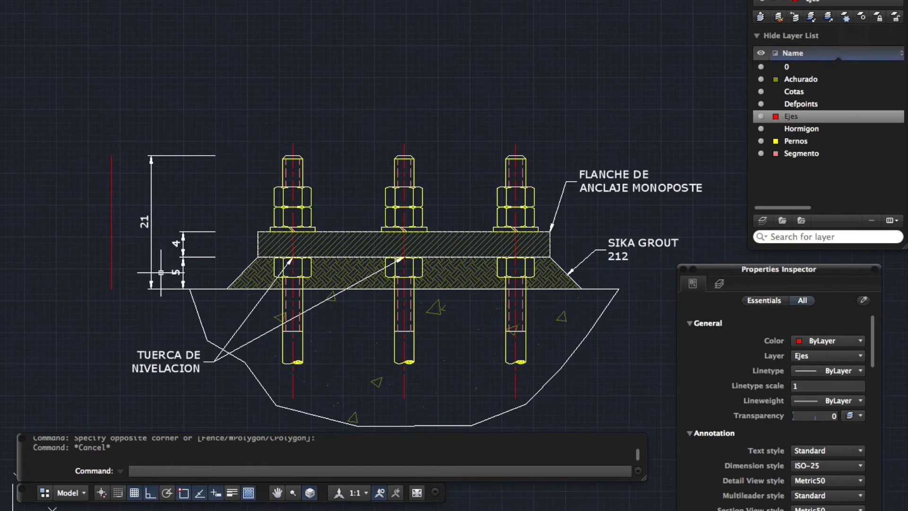
scroll(142, 260, up, 2)
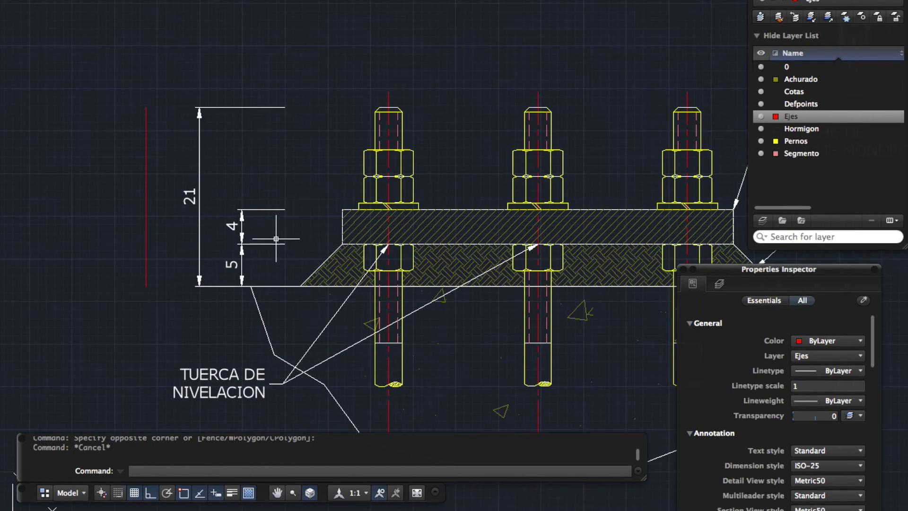
text(di)
key(Return)
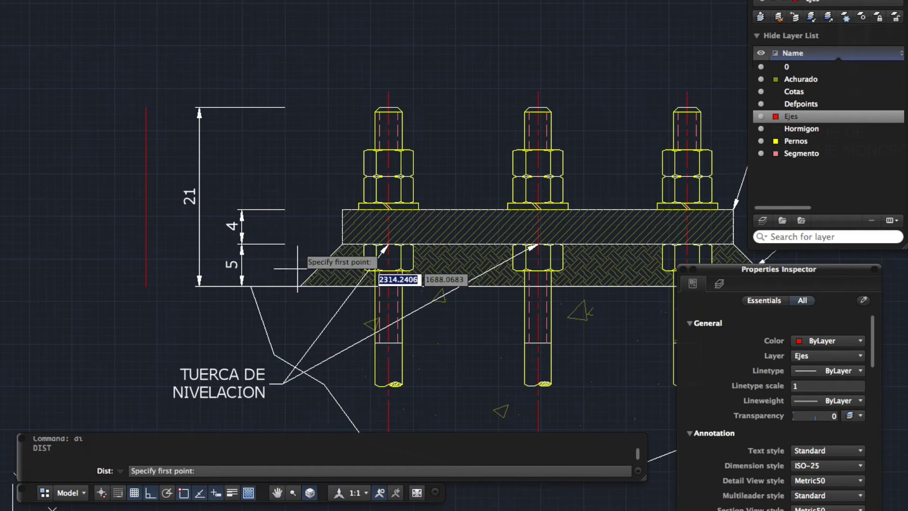
click(284, 244)
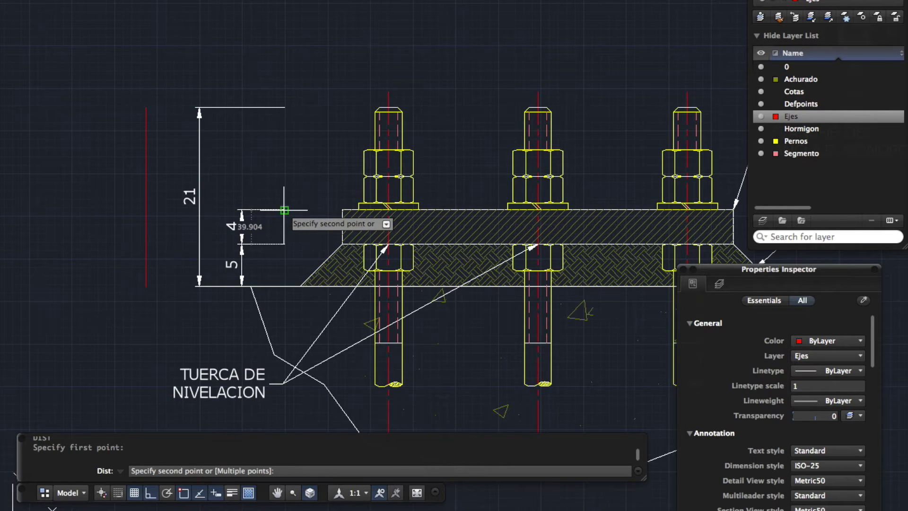
key(Escape)
text(di)
key(Return)
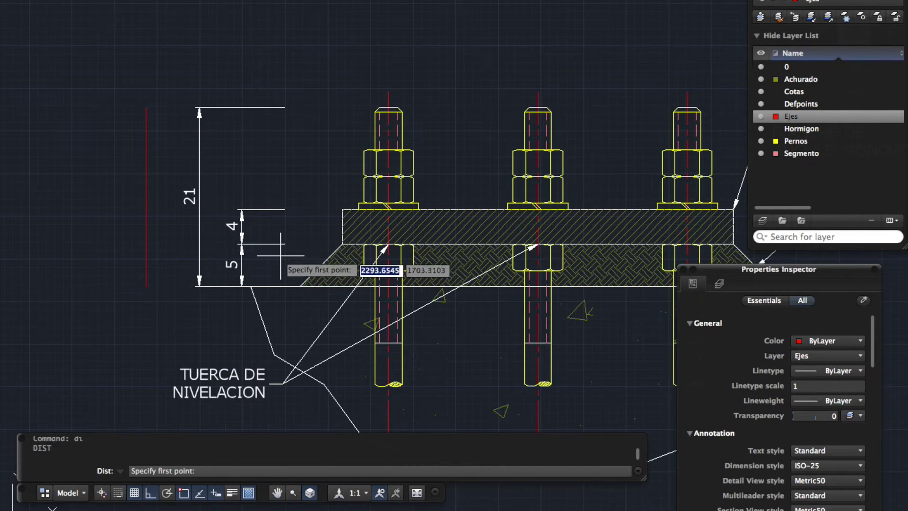
click(284, 244)
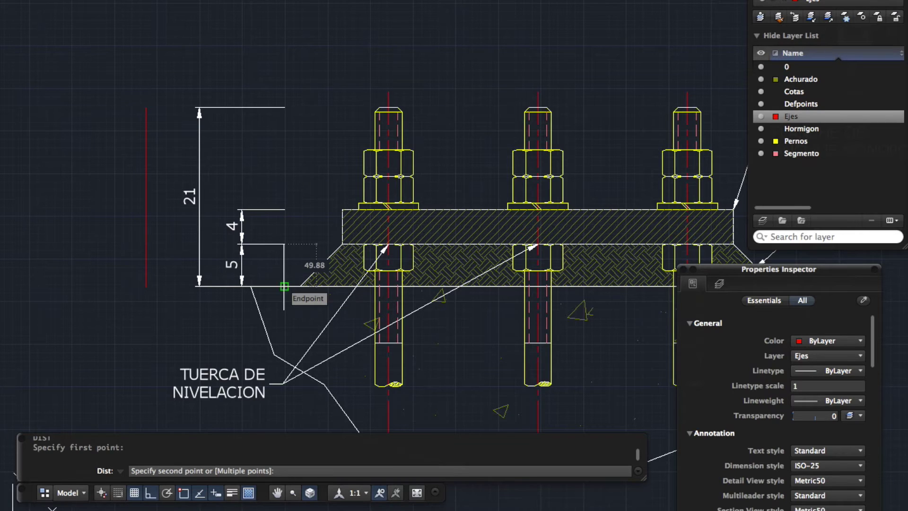
key(Escape)
scroll(116, 187, down, 3)
scroll(178, 192, down, 5)
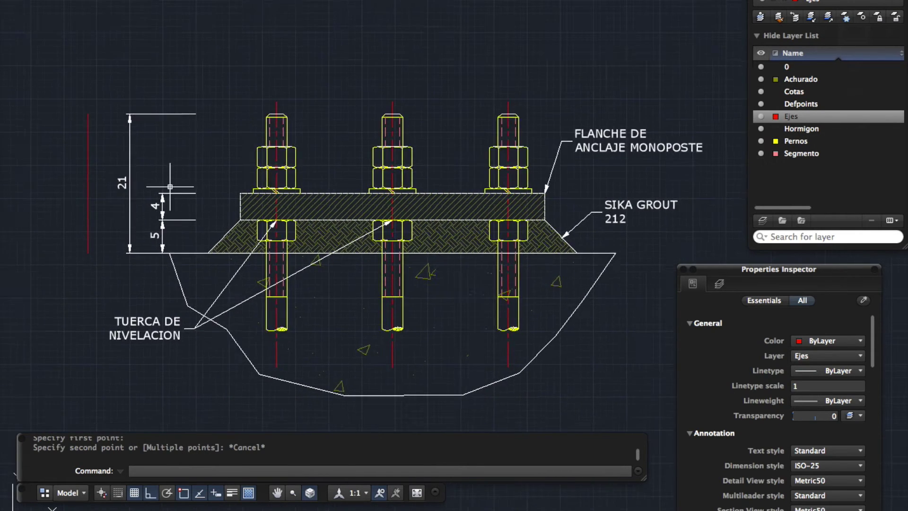
middle_drag(193, 218, 242, 283)
scroll(243, 283, up, 4)
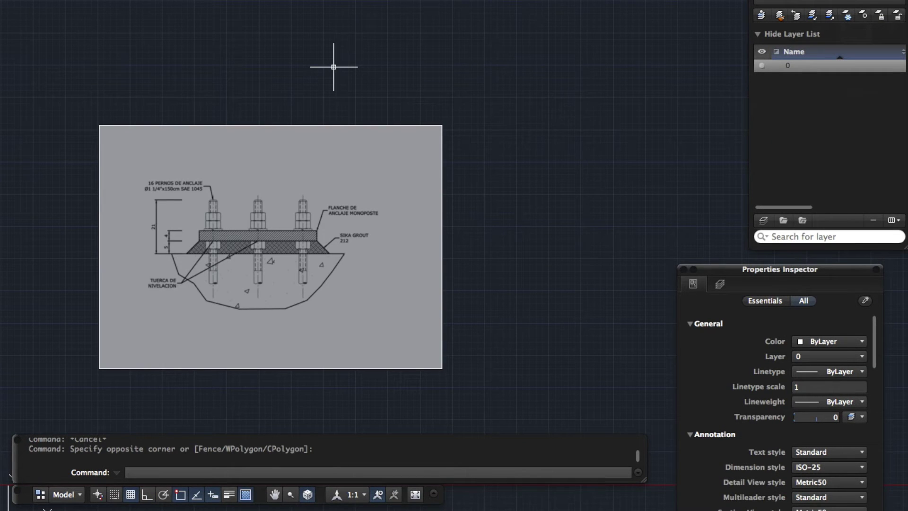
Select and deselect the grey bolt detail image several times.
click(338, 79)
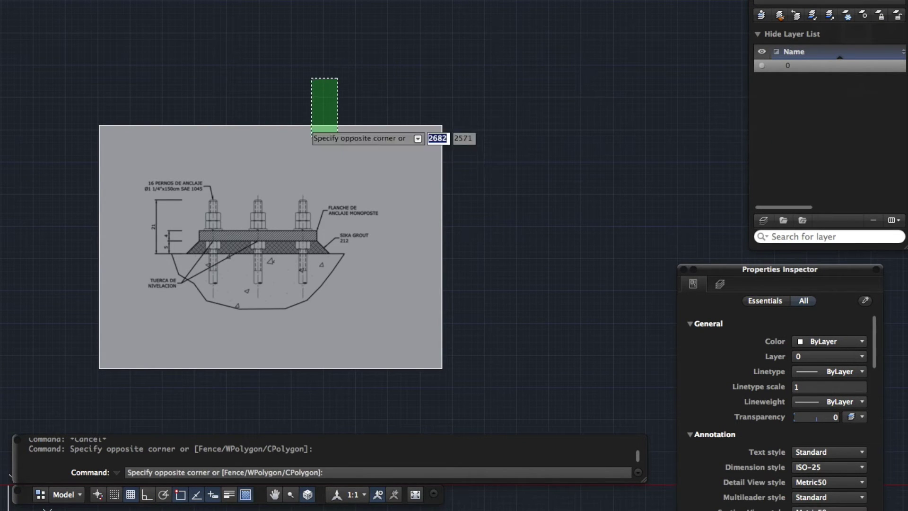
click(307, 181)
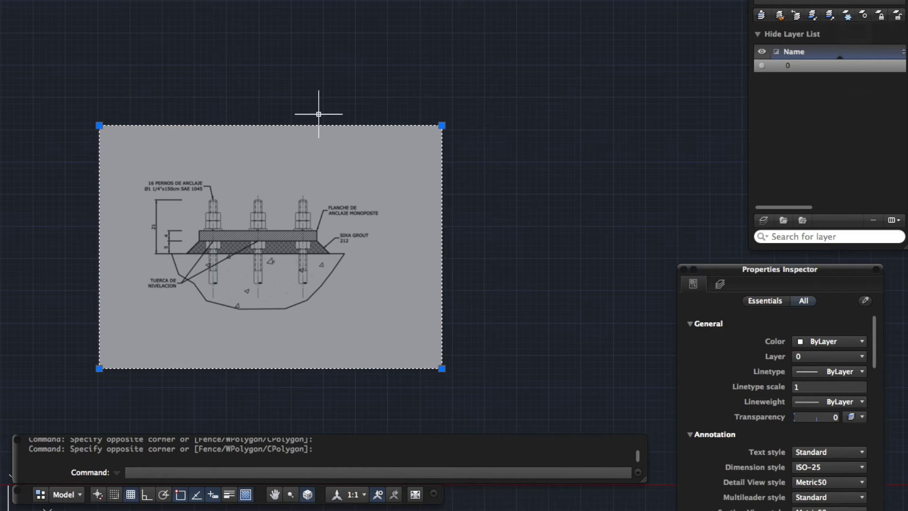
key(Escape)
click(345, 77)
click(314, 138)
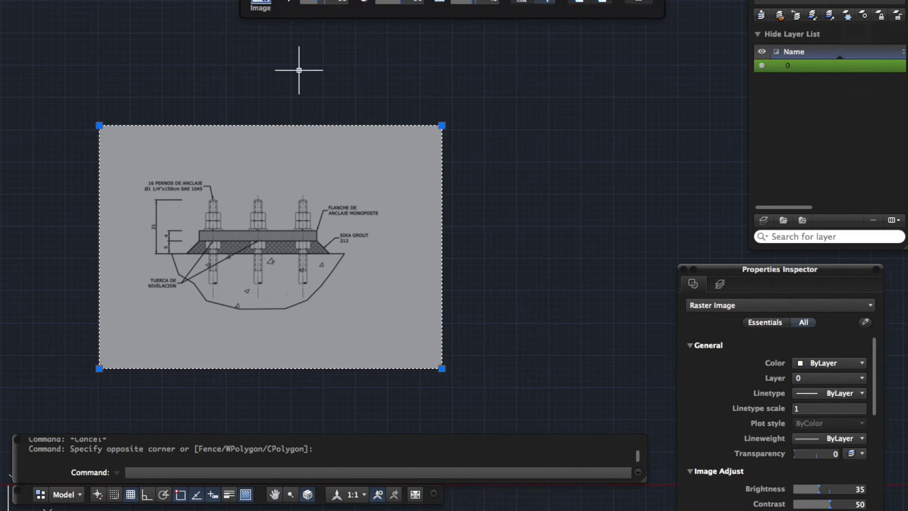
key(Escape)
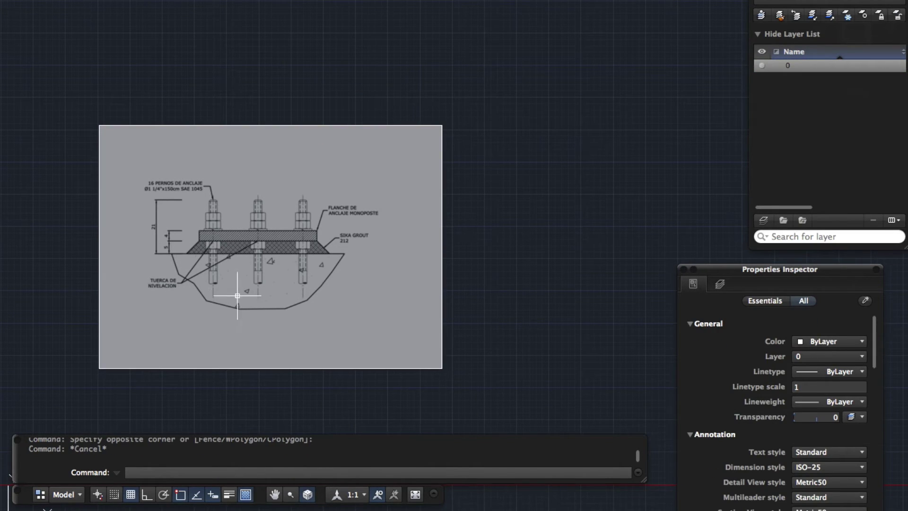
click(251, 95)
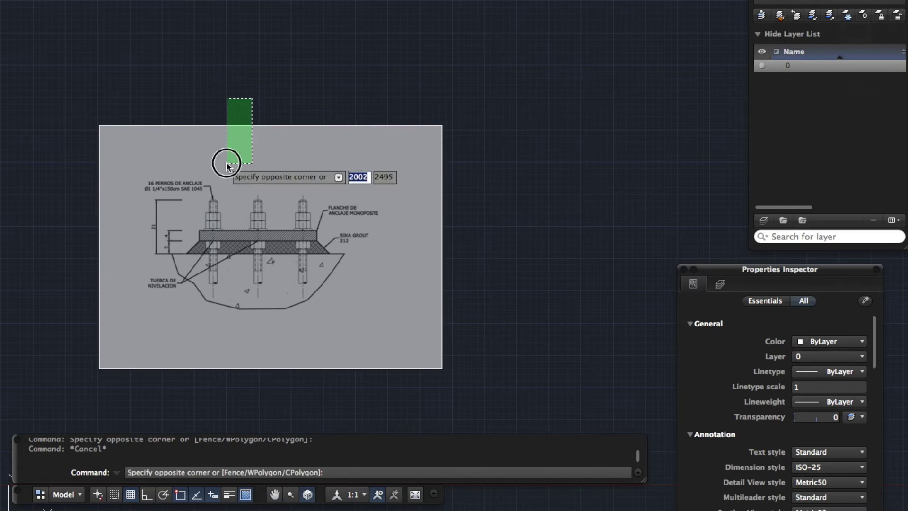
click(227, 163)
key(Escape)
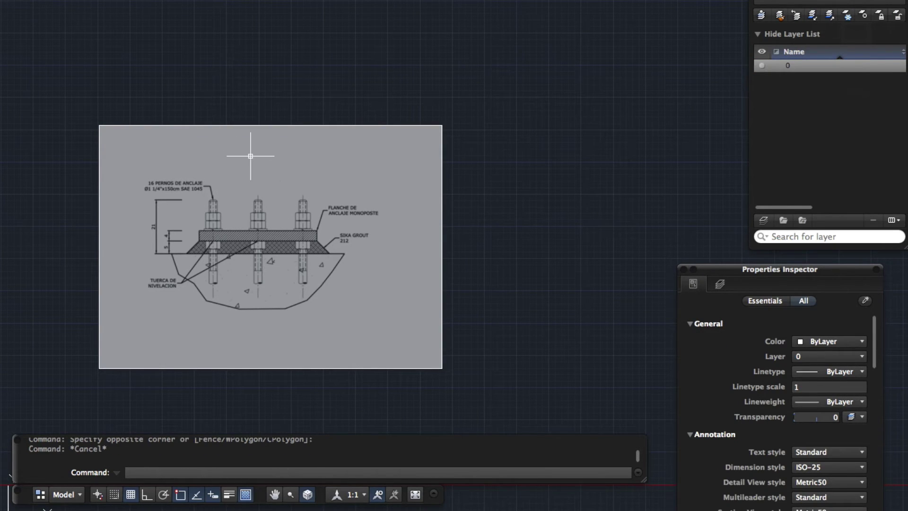
Pan to reposition the image, reselect and clear it, then open the Insert menu.
middle_drag(367, 152, 331, 97)
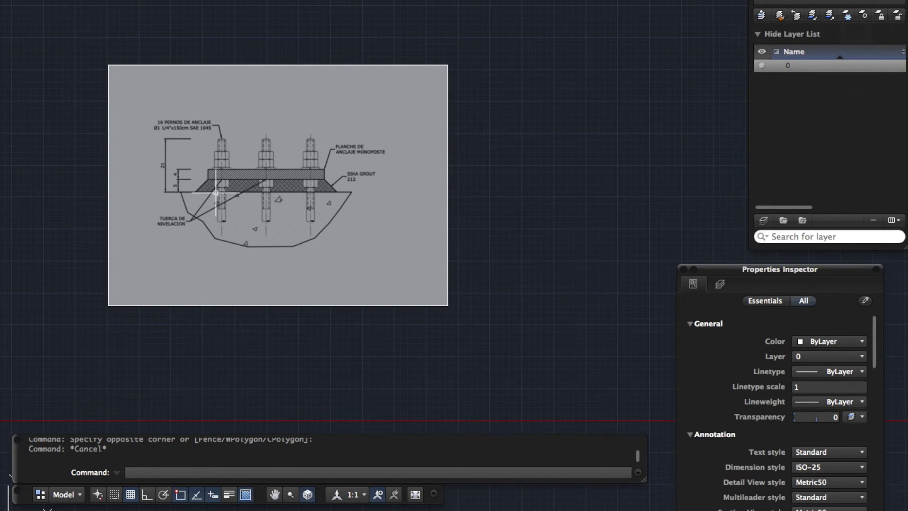
middle_drag(168, 245, 160, 266)
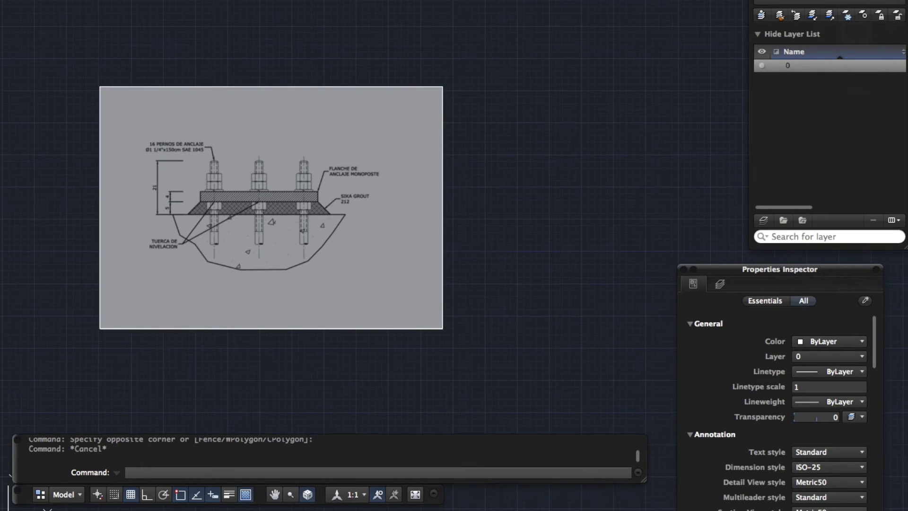
middle_drag(363, 235, 303, 263)
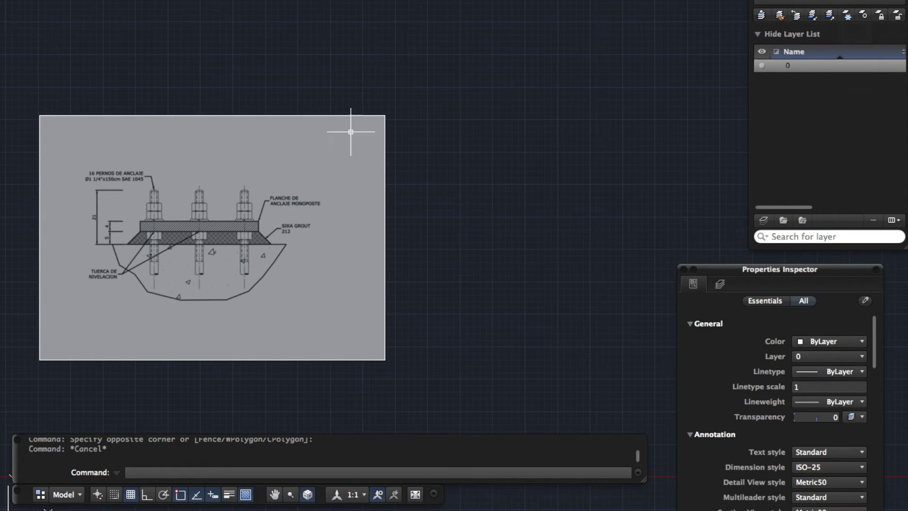
click(328, 124)
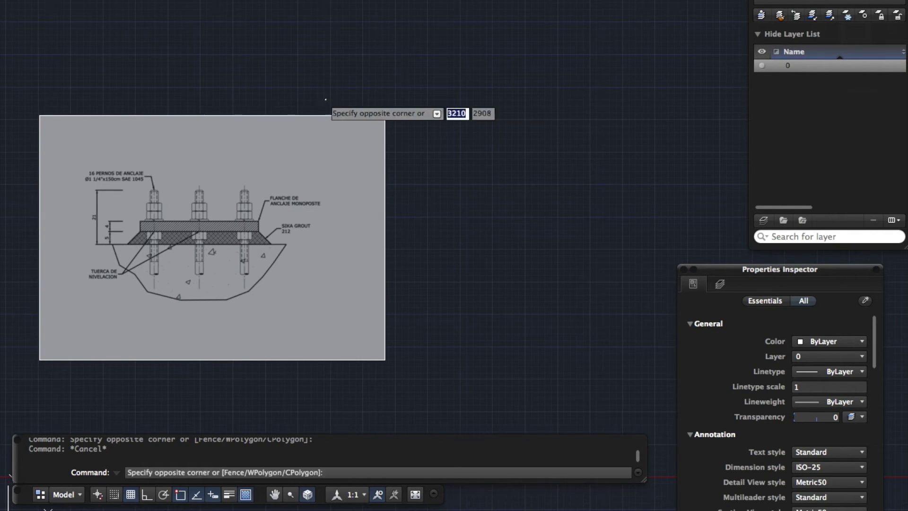
click(314, 138)
key(Escape)
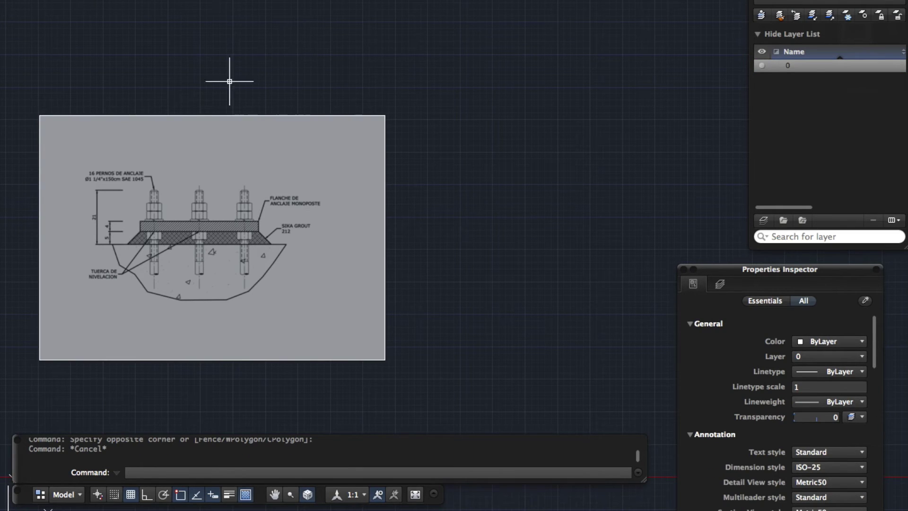
click(208, 1)
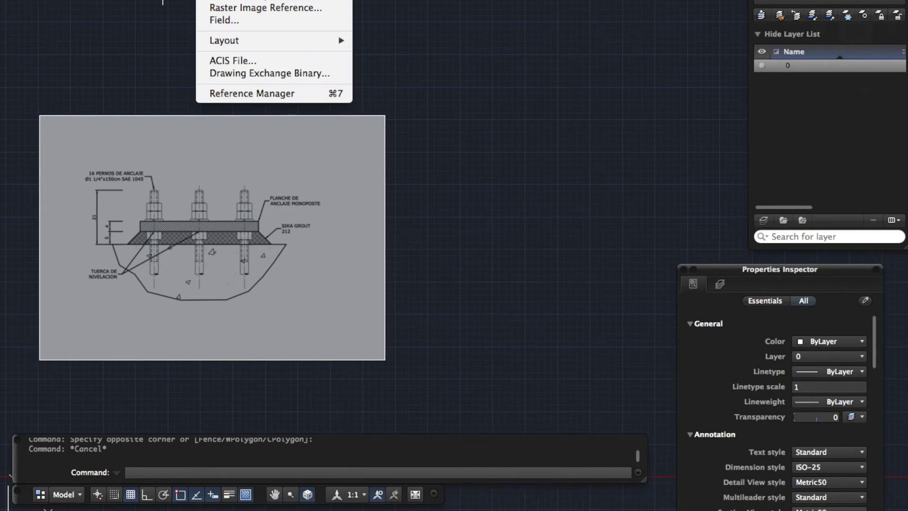
Attach 'Image to scale' from the Images folder as a raster image reference.
click(233, 9)
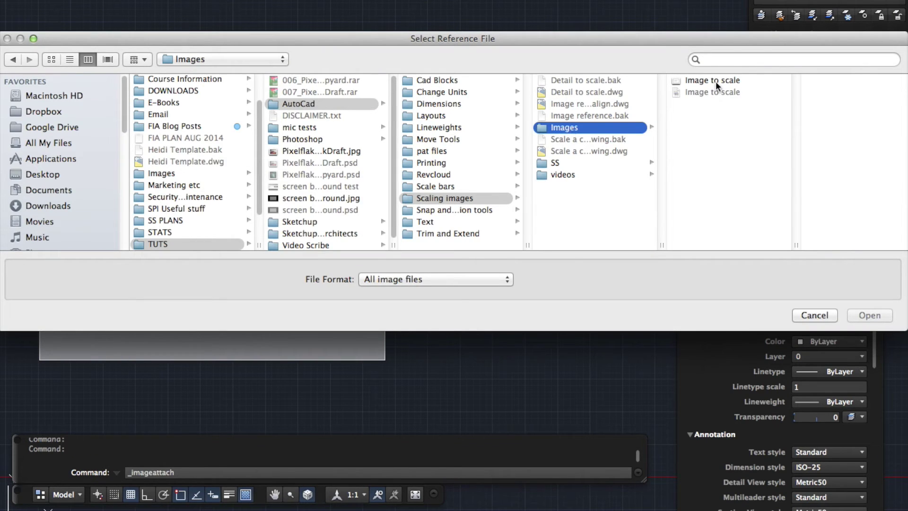
click(716, 81)
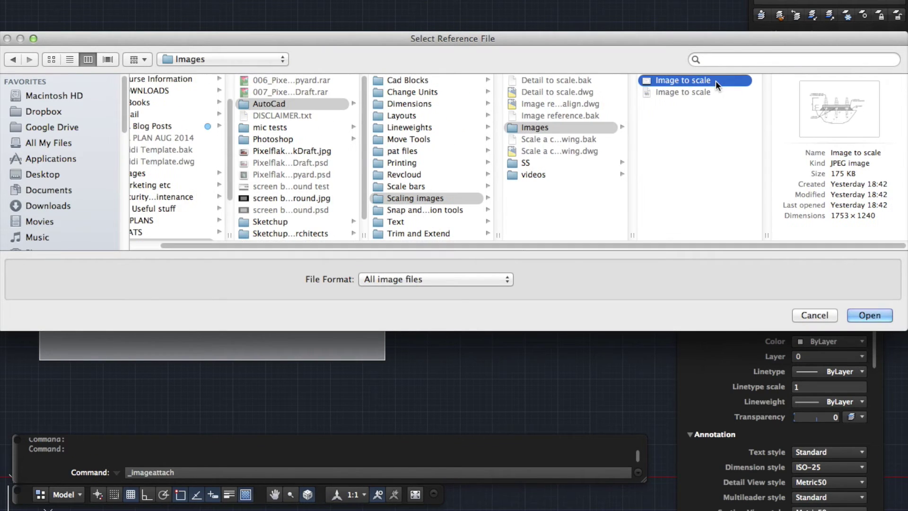
click(875, 315)
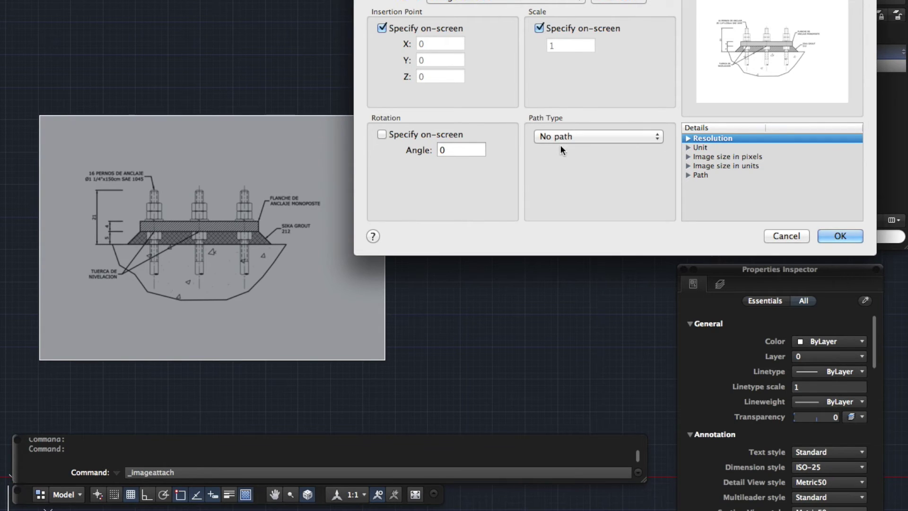
Set the Attach Image Path Type to Full path and confirm the dialog.
click(570, 136)
click(573, 137)
click(572, 134)
click(577, 90)
click(583, 140)
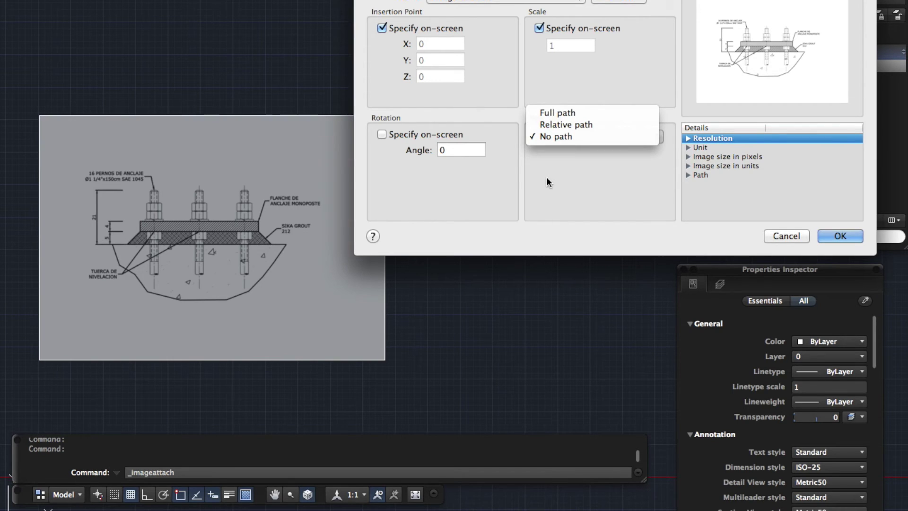
click(581, 113)
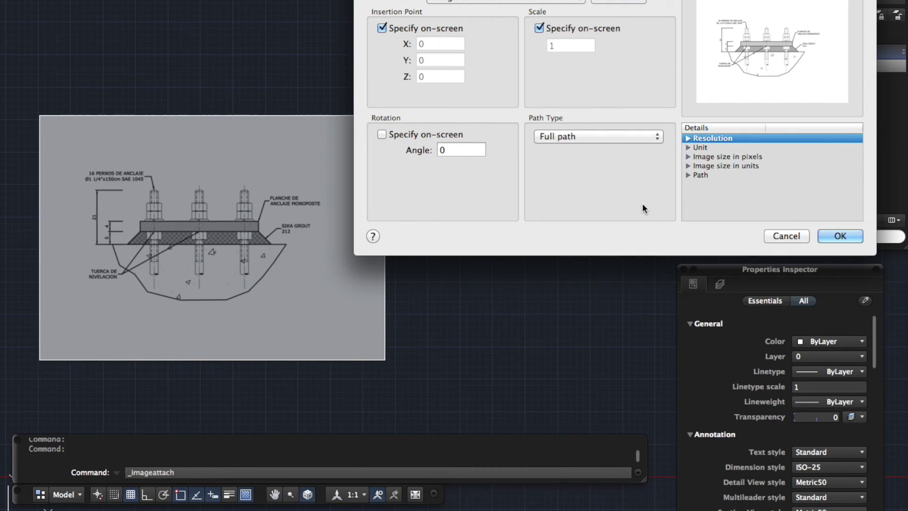
click(838, 236)
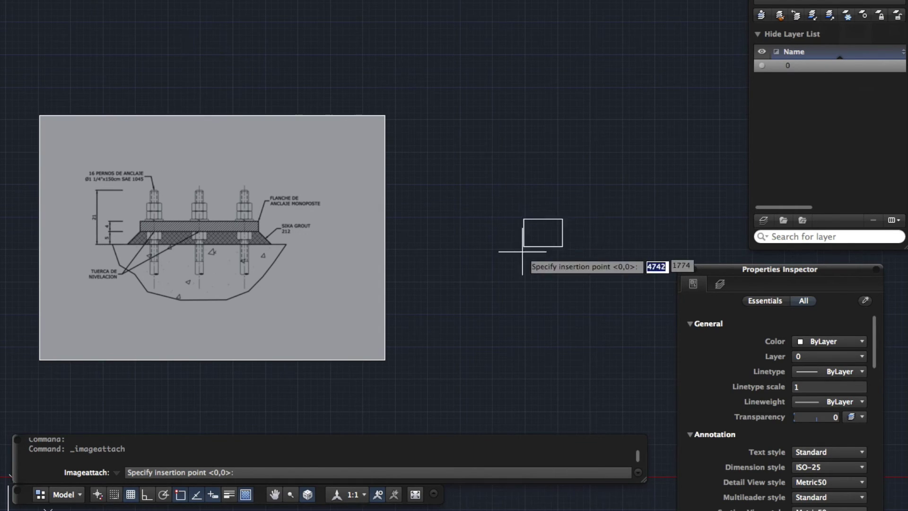
Place the 'Image to scale' picture beside the faded image at scale 0.5.
click(518, 326)
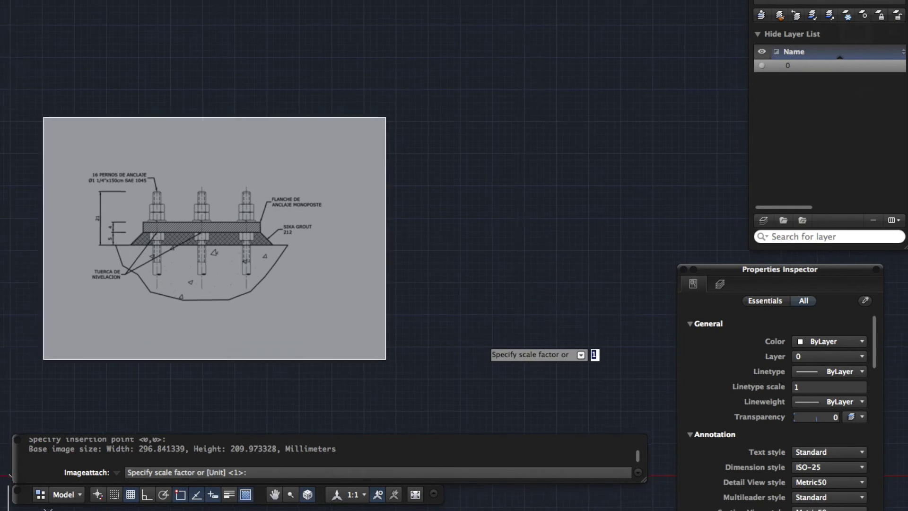
scroll(417, 365, down, 2)
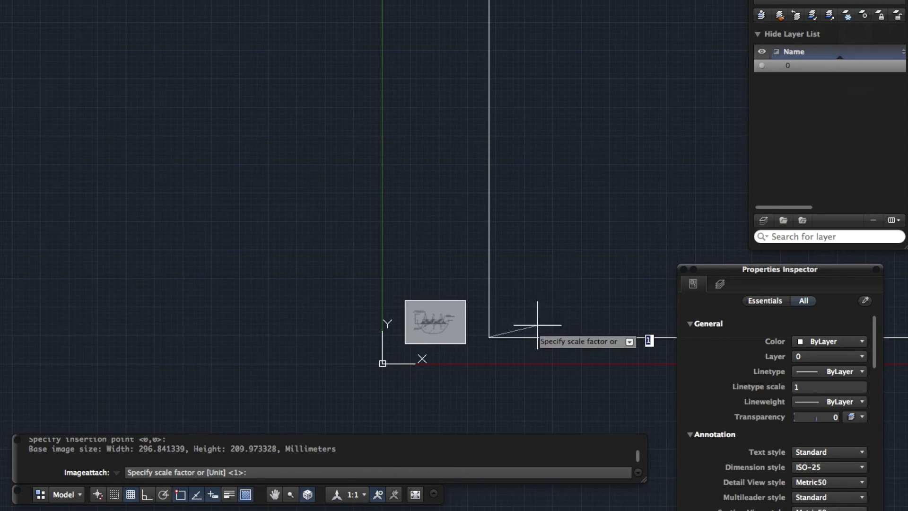
scroll(504, 326, up, 4)
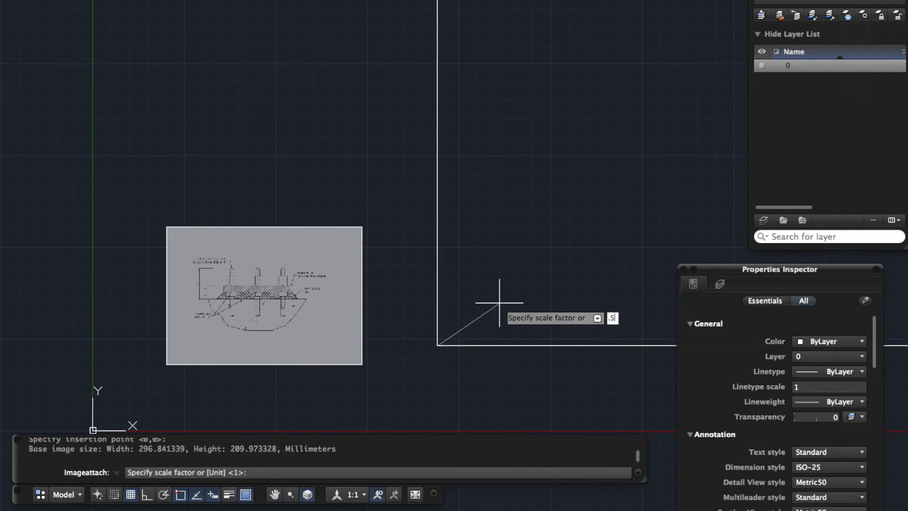
key(Return)
scroll(473, 327, up, 3)
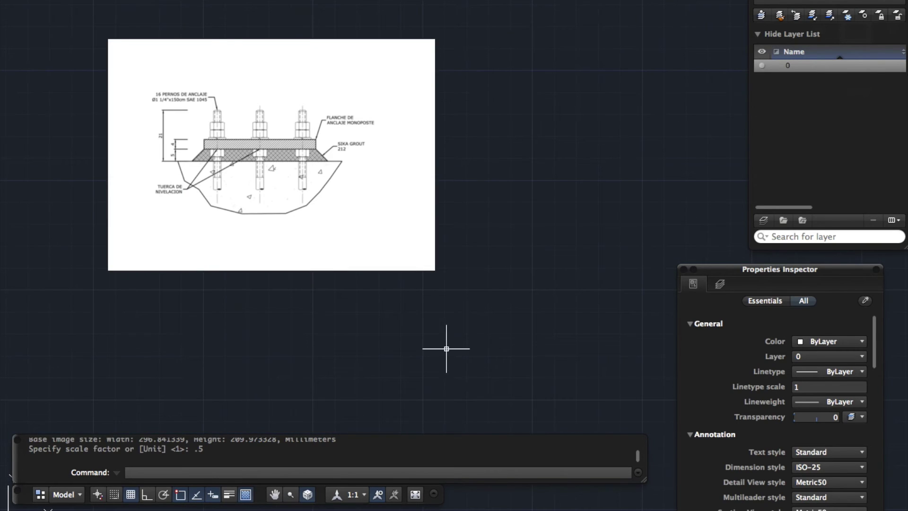
Select the new image, stretch its top-right corner outward, then delete it.
middle_drag(451, 229, 533, 272)
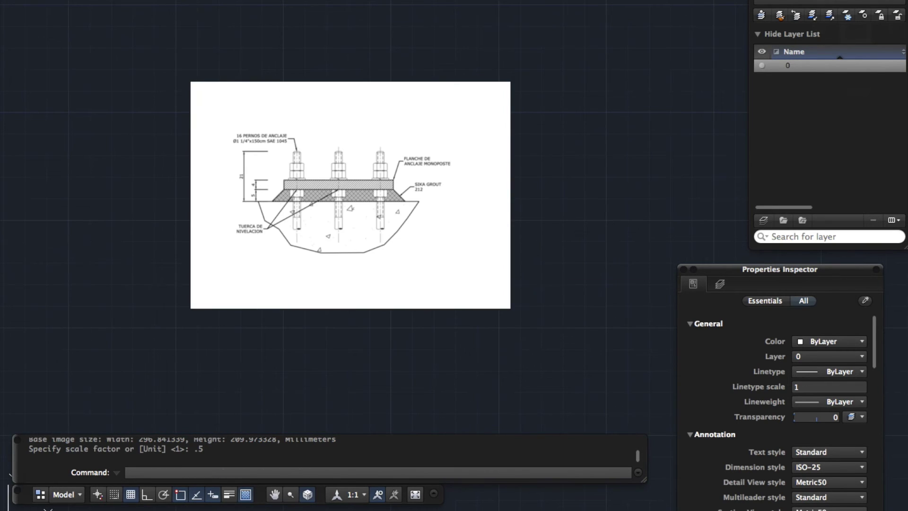
drag(533, 272, 465, 309)
scroll(543, 290, down, 5)
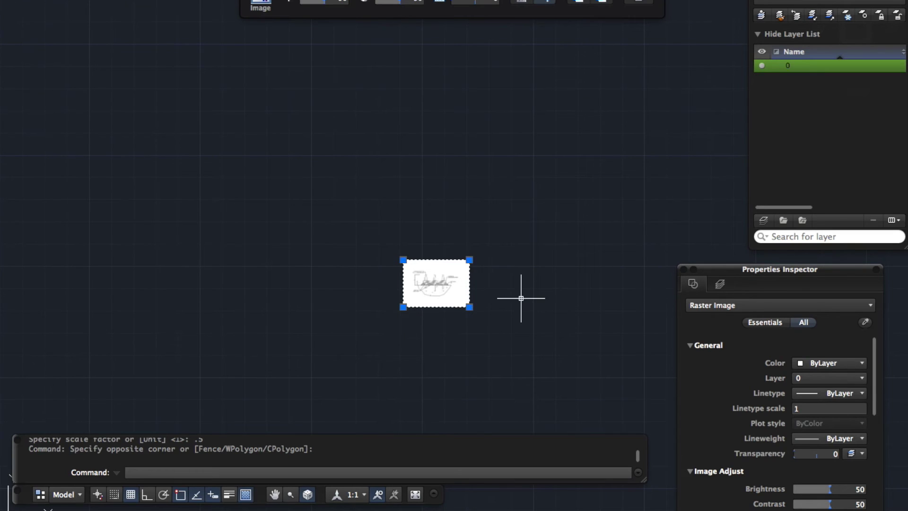
click(469, 259)
click(659, 126)
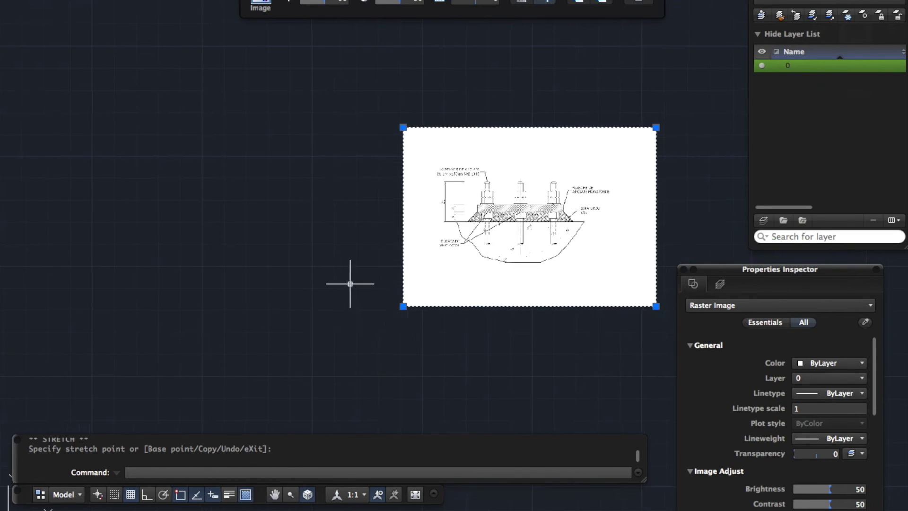
scroll(350, 281, down, 5)
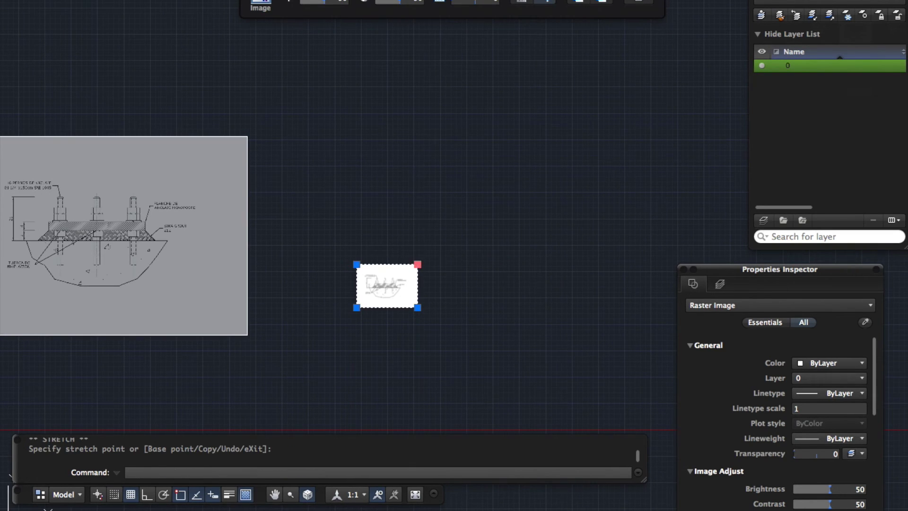
click(600, 136)
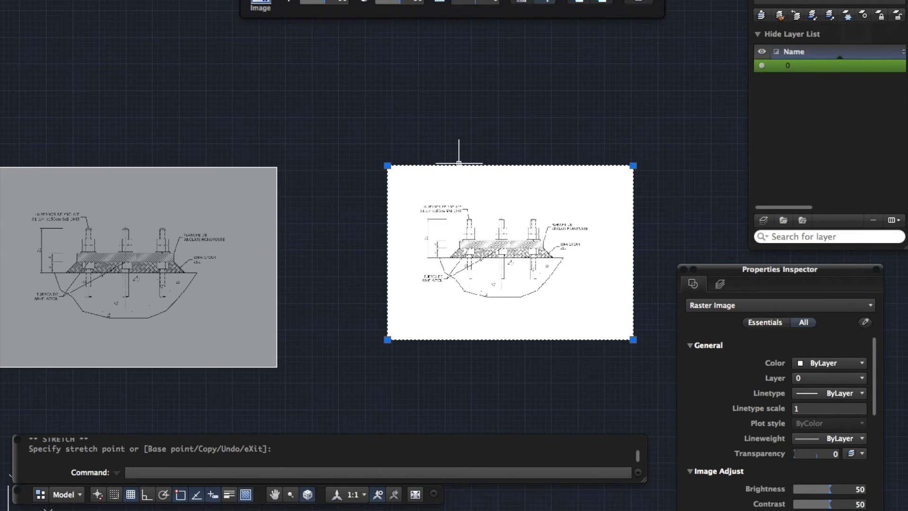
key(Delete)
Window-select the remaining grey bolt detail image, then clear the selection.
scroll(548, 226, left, 5)
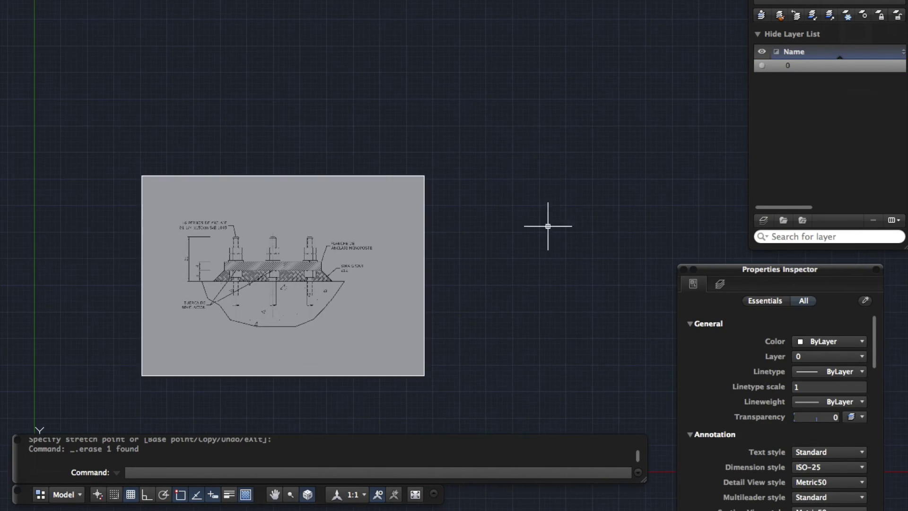
scroll(548, 227, left, 3)
click(346, 103)
click(304, 184)
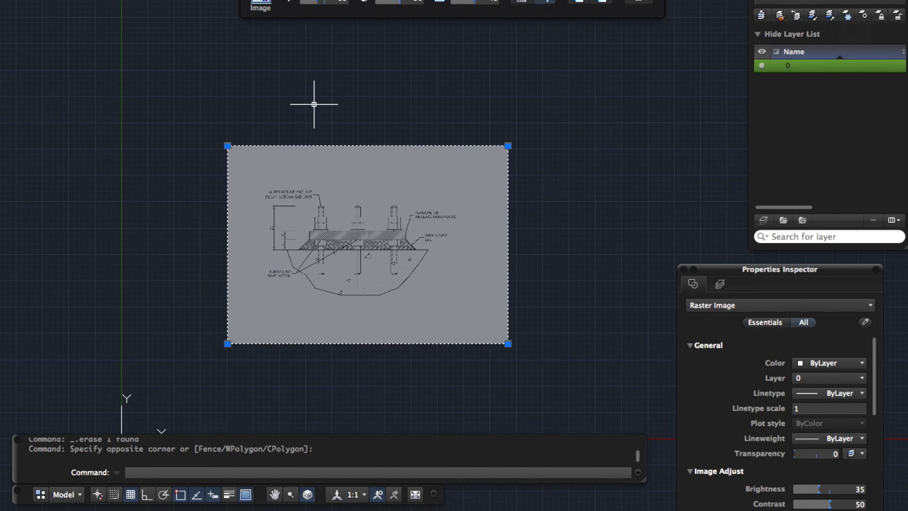
key(Escape)
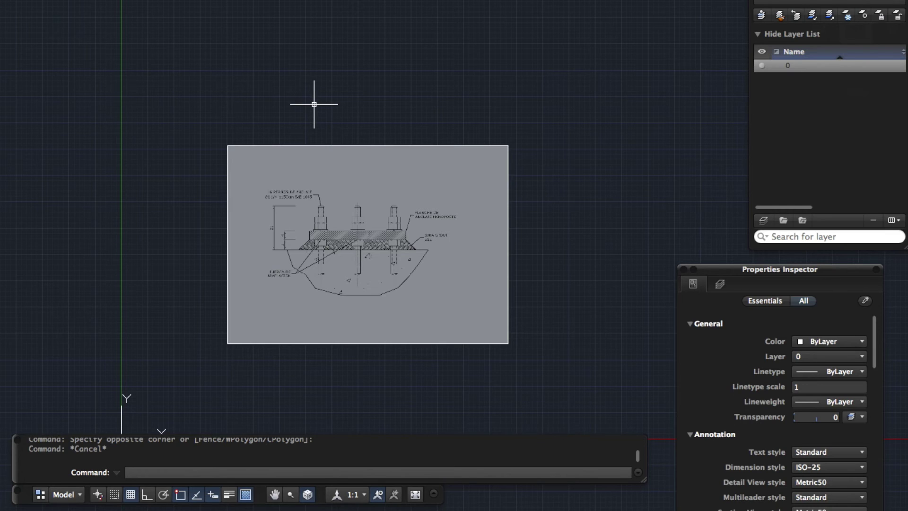
click(305, 81)
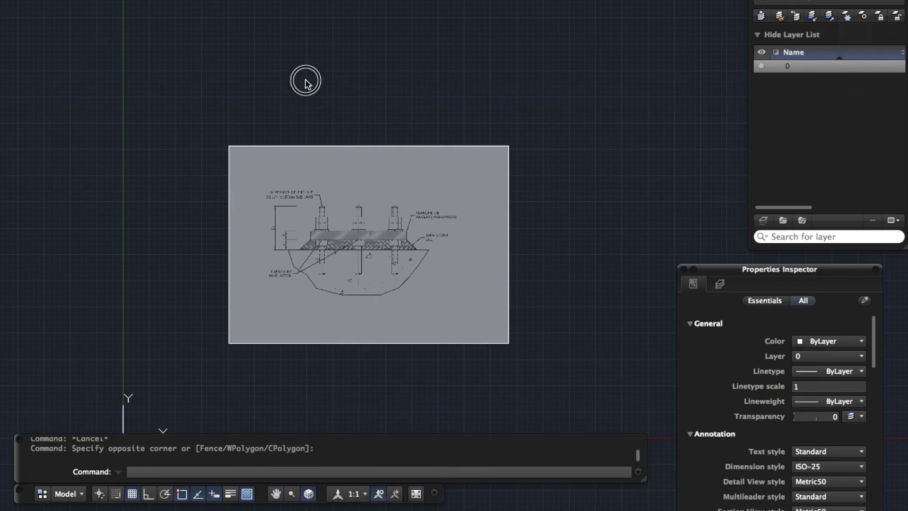
click(334, 115)
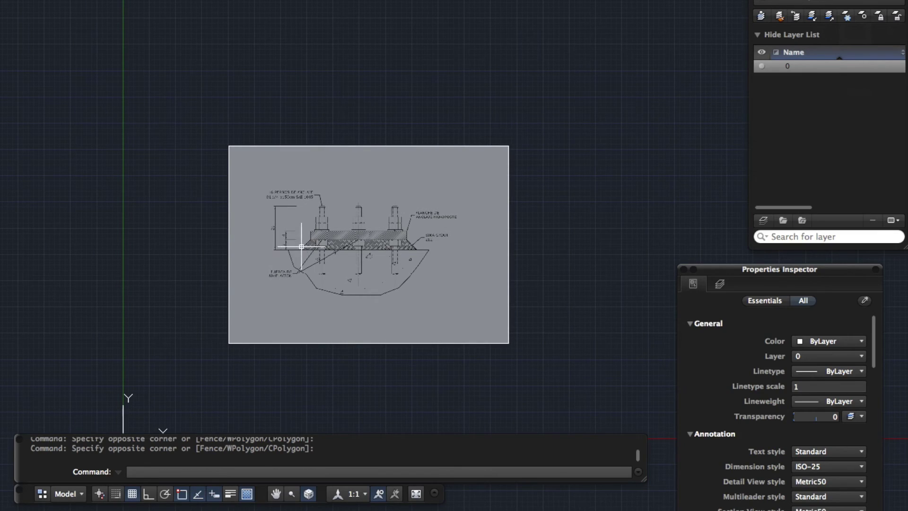
scroll(288, 245, up, 3)
scroll(287, 244, up, 3)
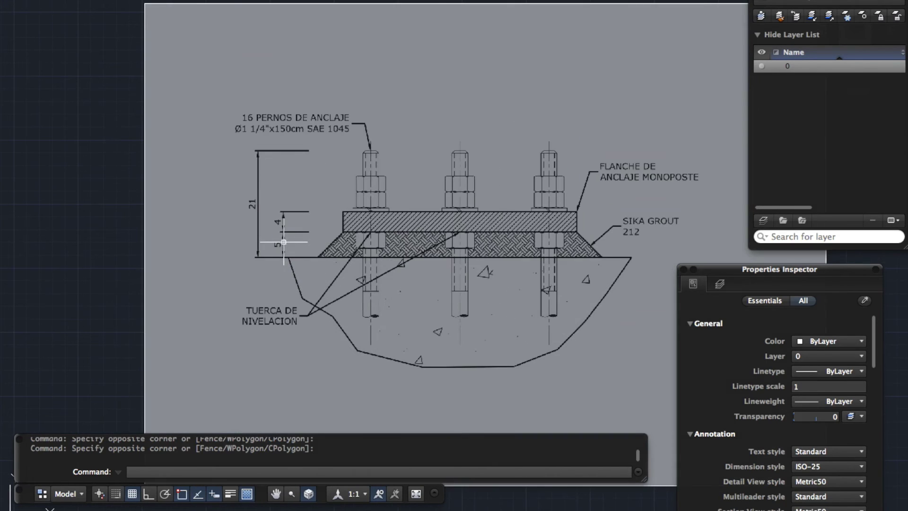
text(i)
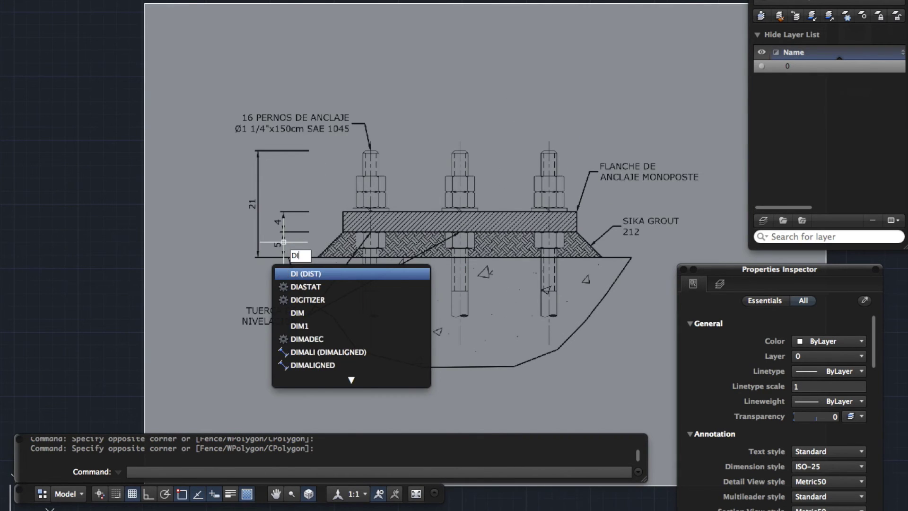
key(Return)
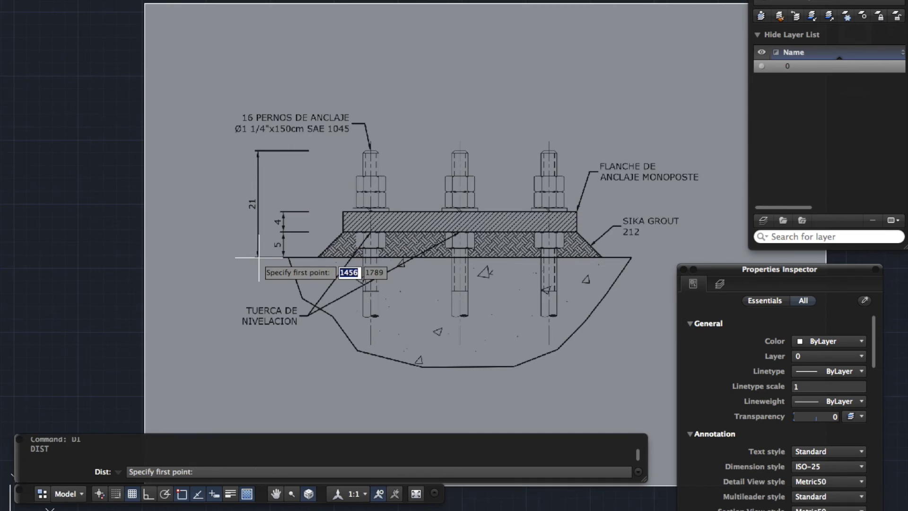
click(258, 257)
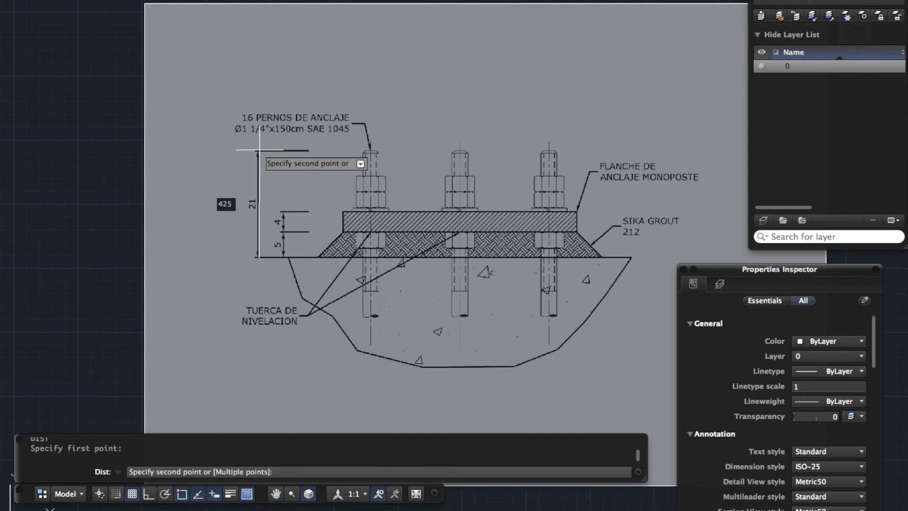
key(Escape)
scroll(253, 194, down, 1)
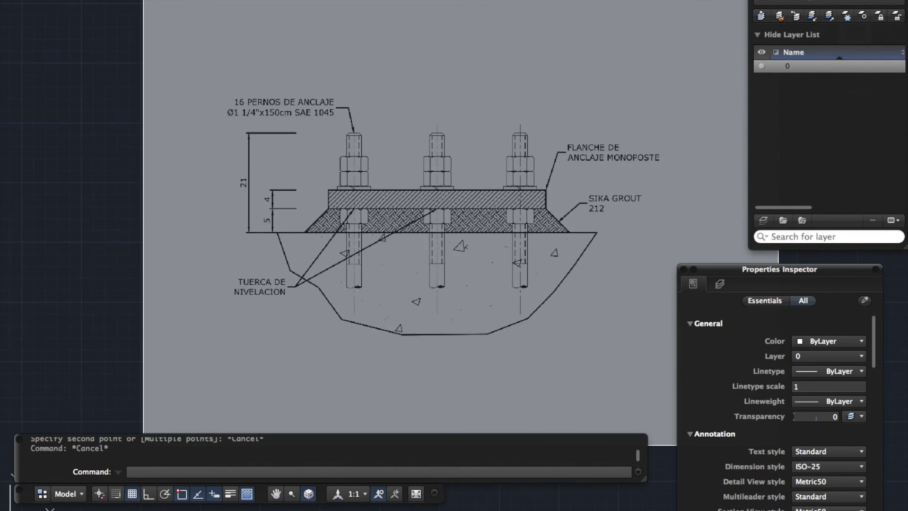
scroll(278, 194, down, 1)
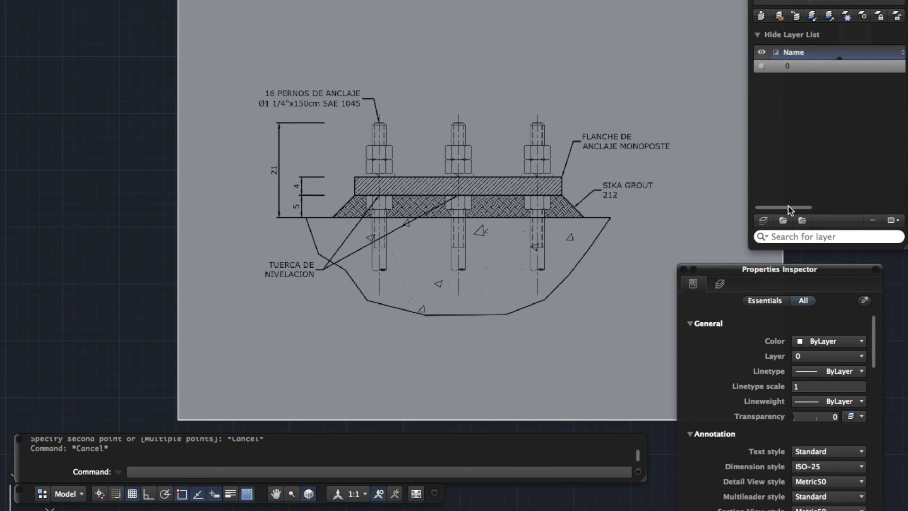
click(766, 222)
Confirm the new Layer1 and make its colour red.
click(792, 101)
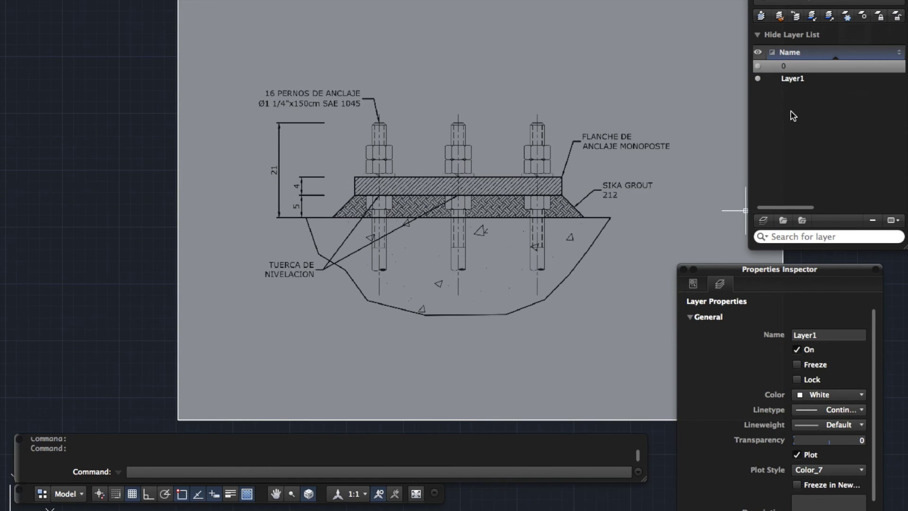
click(772, 80)
click(784, 95)
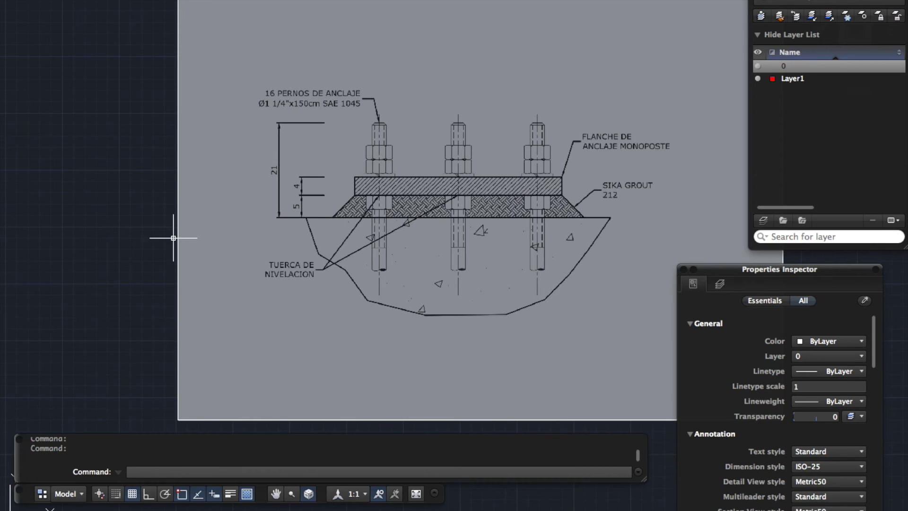
Draw a vertical 210-unit polyline with Ortho left of the bolt image.
text(pl)
key(Return)
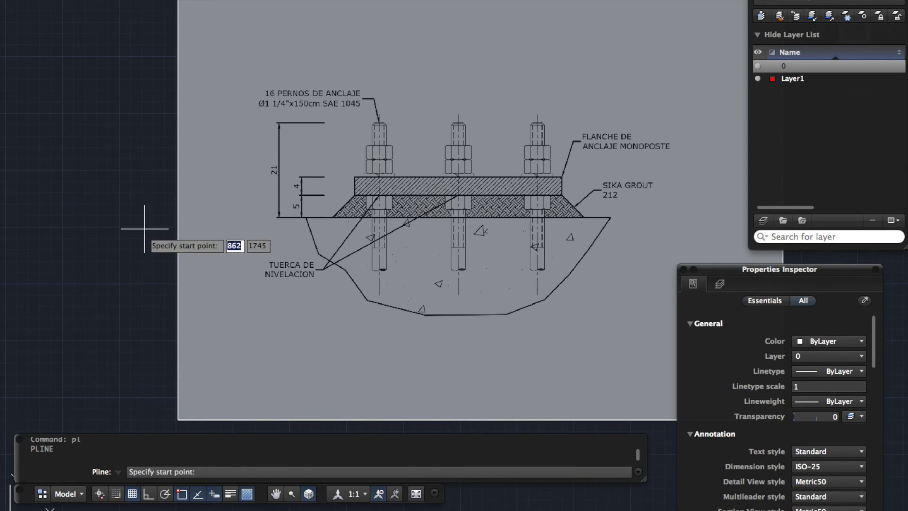
click(141, 228)
key(F8)
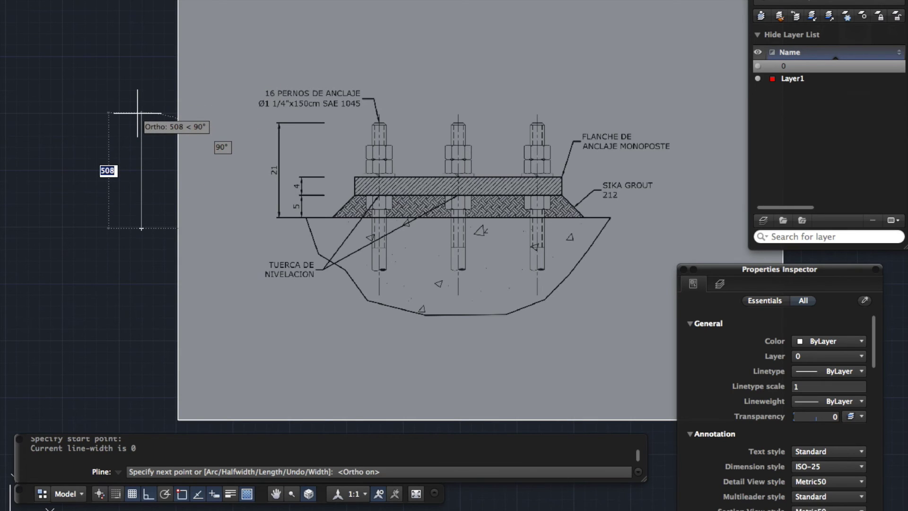
text(21)
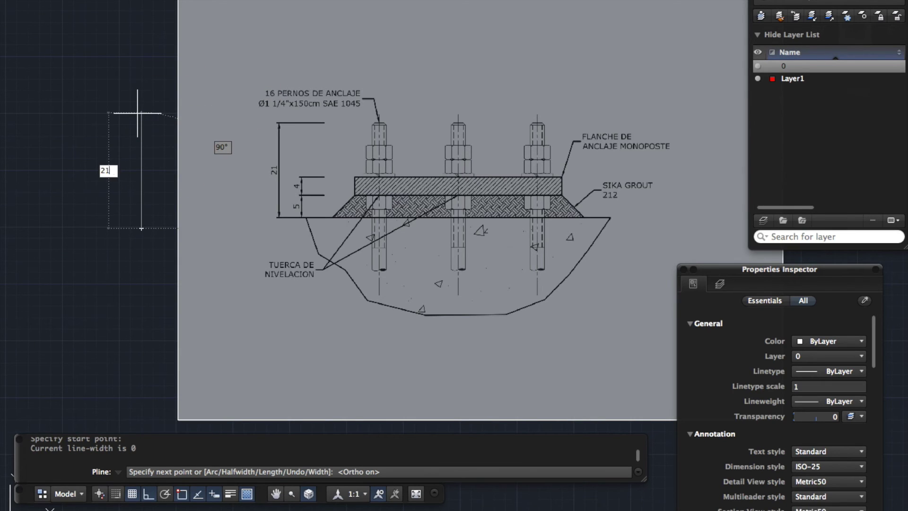
text(0)
key(Return)
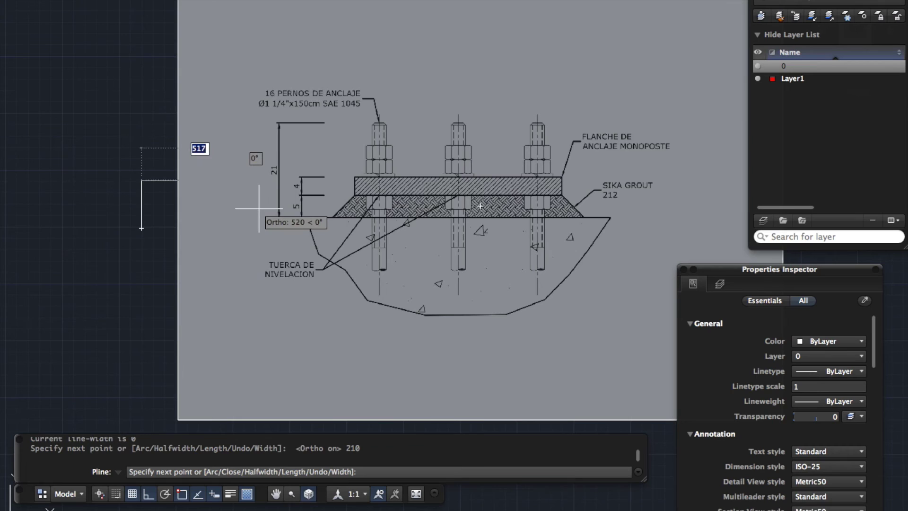
key(Return)
Move the new polyline onto red Layer1 and fit the sheet in view.
click(152, 166)
click(132, 196)
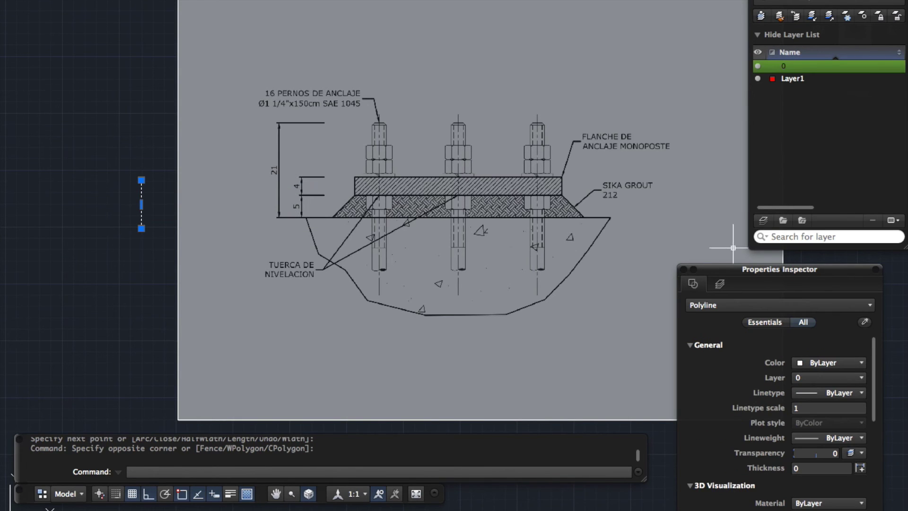
click(834, 378)
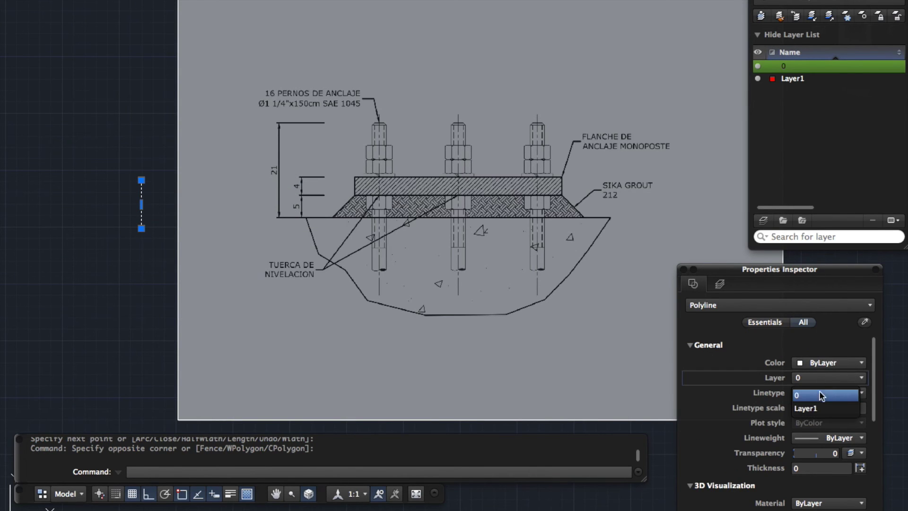
click(818, 408)
key(Escape)
key(Escape)
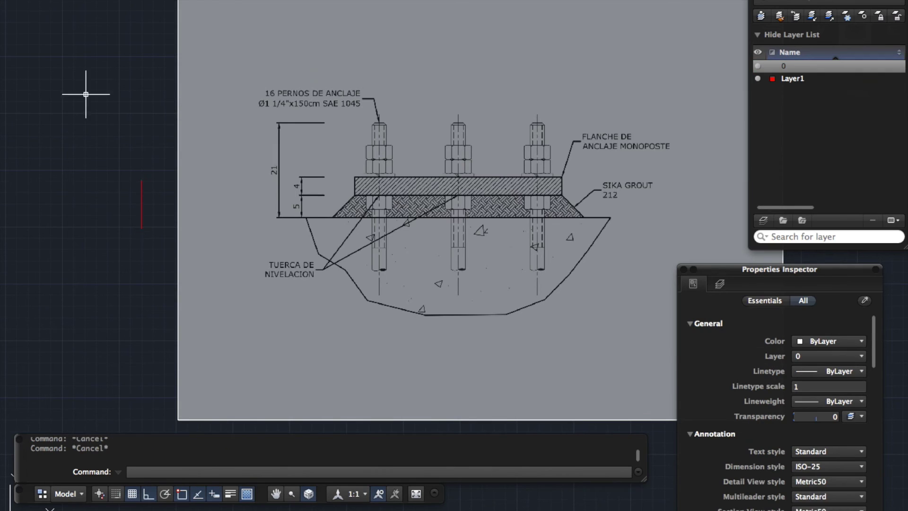
middle_click(131, 128)
middle_click(131, 128)
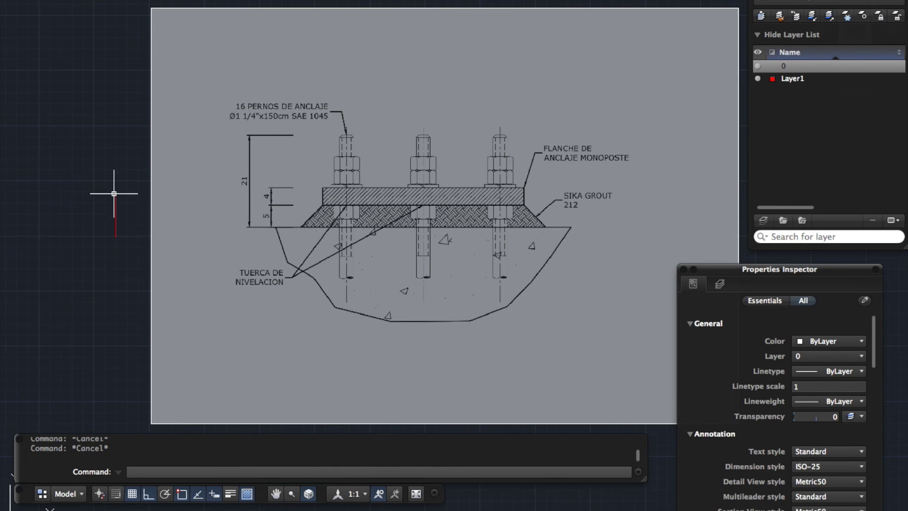
Window-select the bolt detail image and start ALIGN with the AL alias.
scroll(199, 229, down, 3)
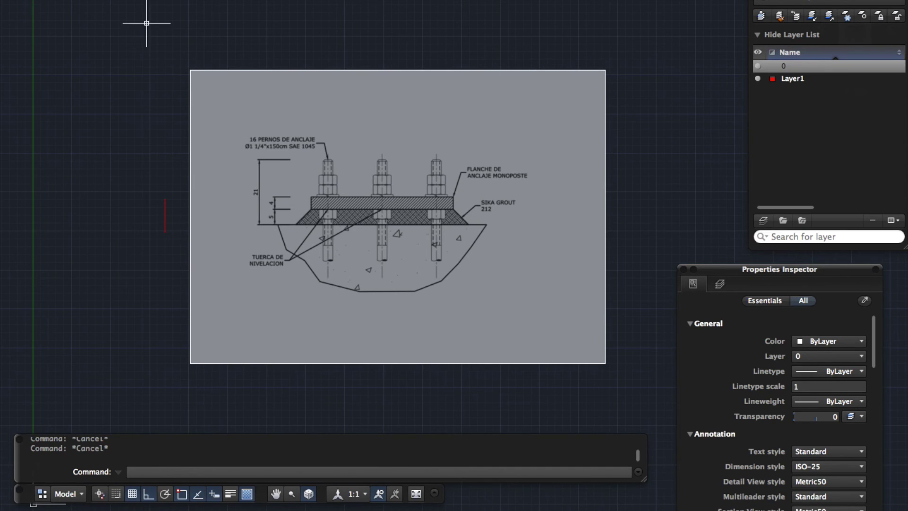
click(234, 27)
click(155, 111)
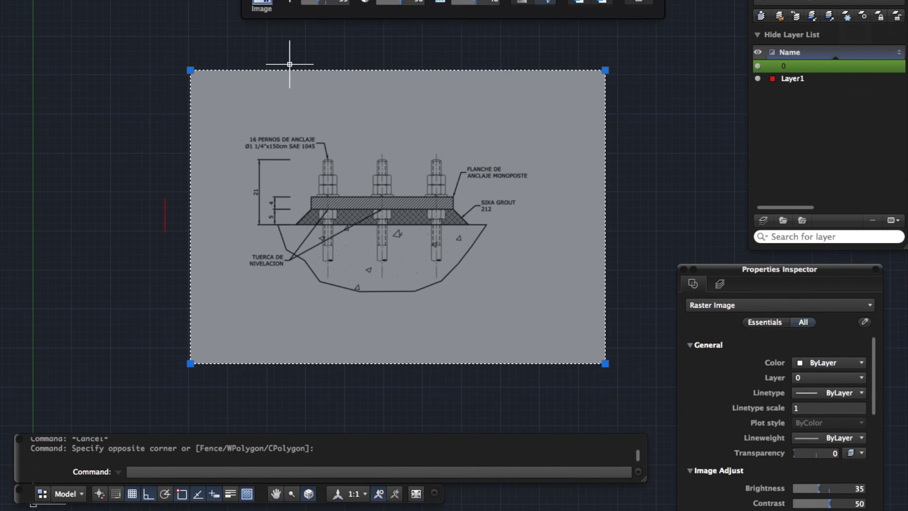
text(al)
key(Return)
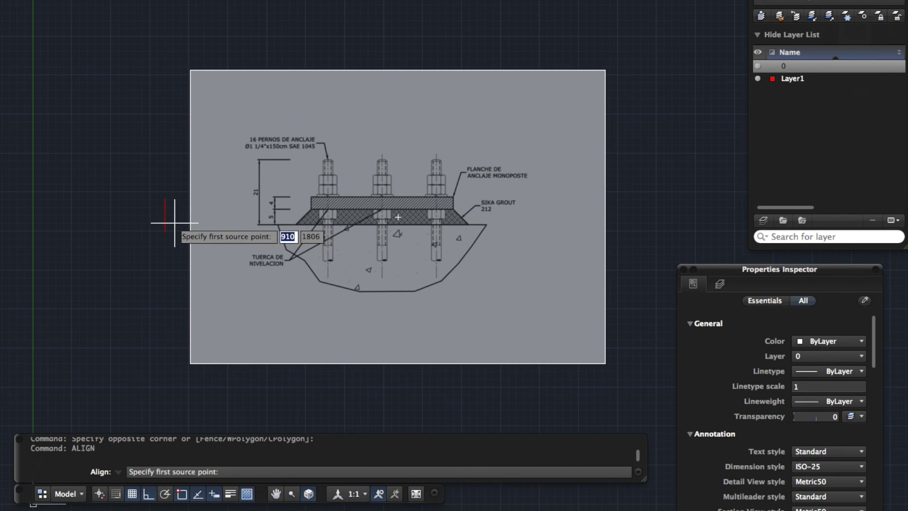
scroll(176, 223, up, 2)
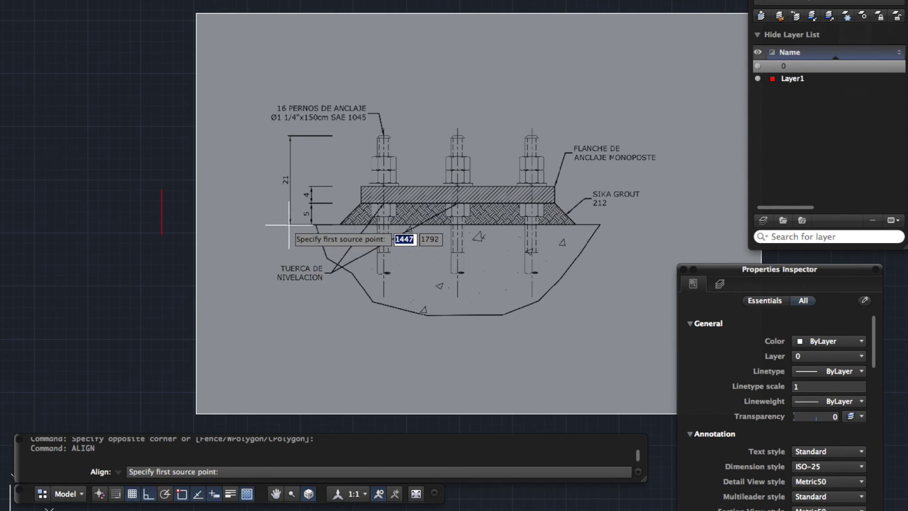
Map the 21 dimension's bottom and top ends onto the red line's endpoints.
scroll(289, 225, up, 3)
scroll(289, 226, up, 3)
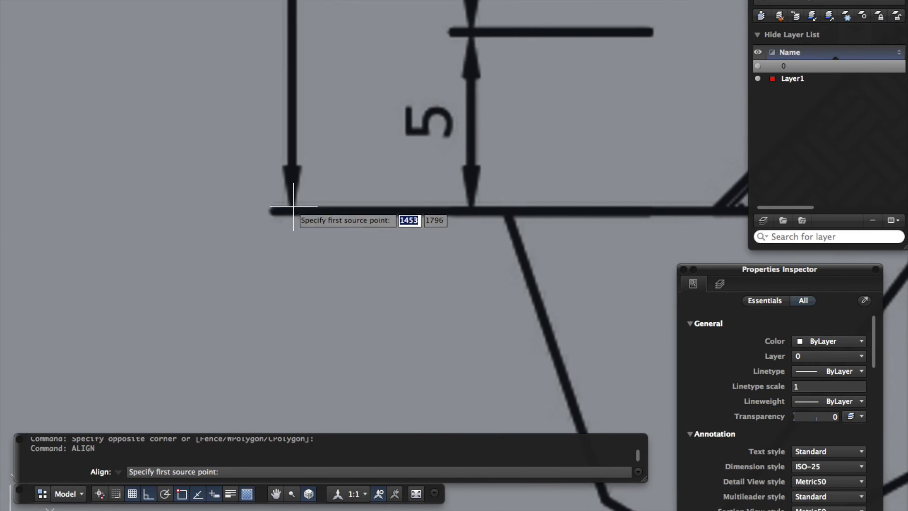
click(292, 210)
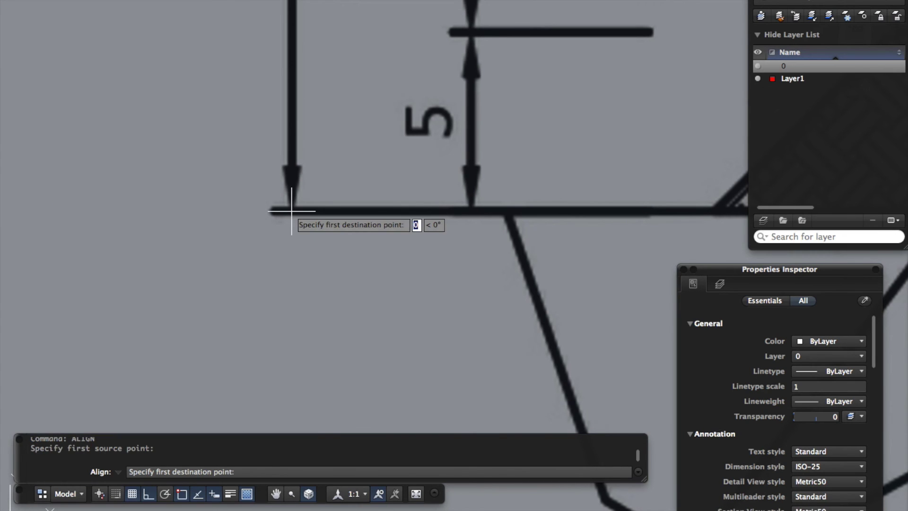
scroll(346, 209, down, 3)
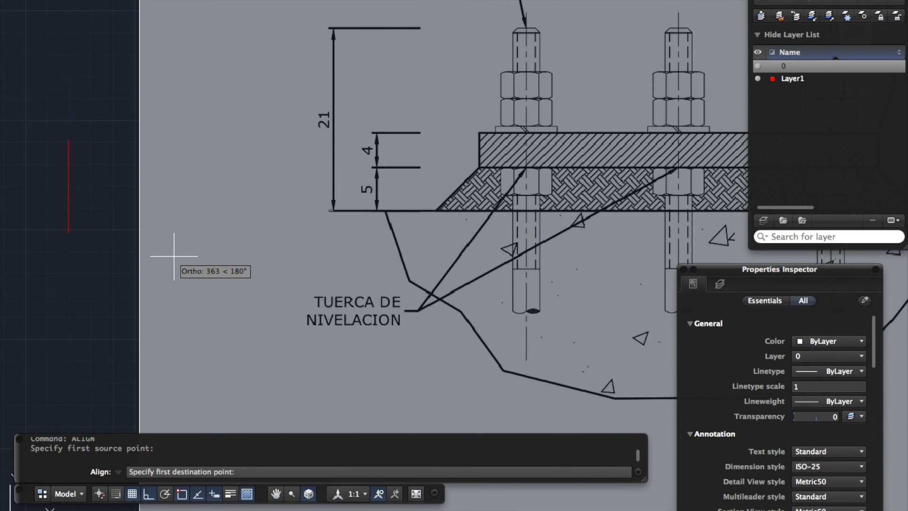
key(F8)
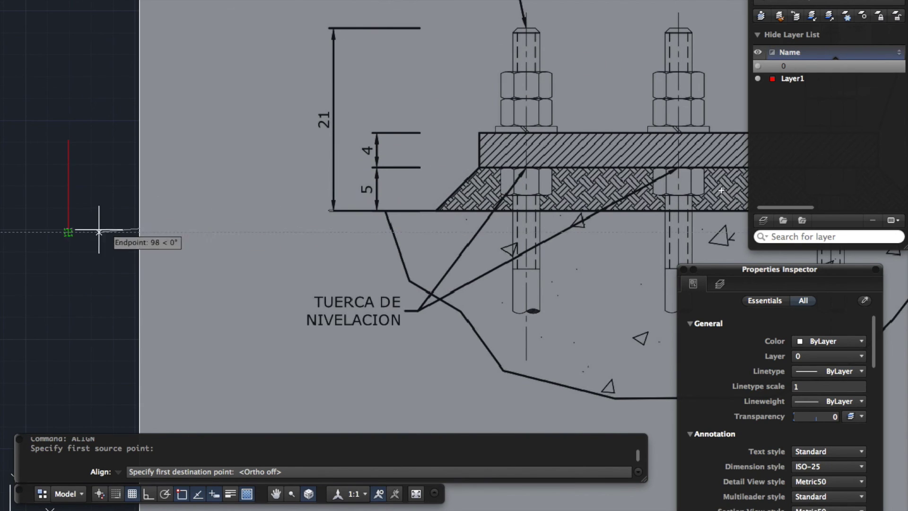
click(68, 233)
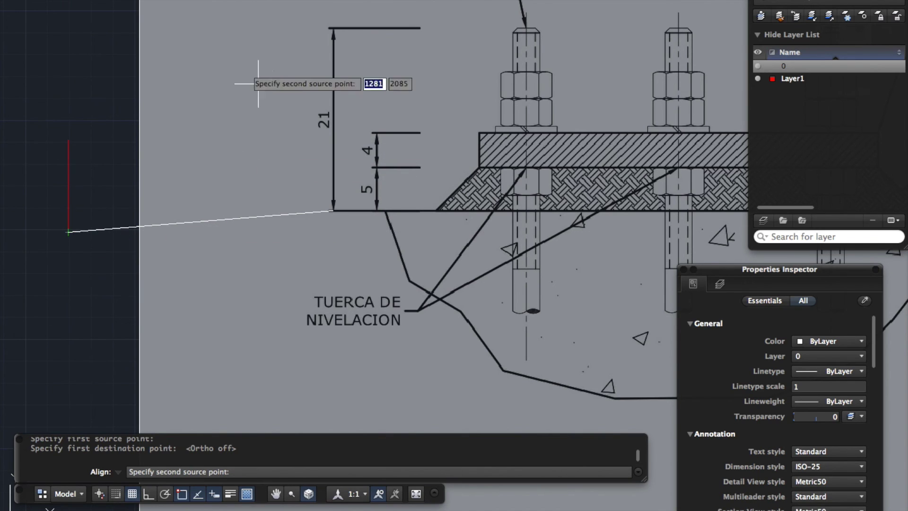
click(331, 29)
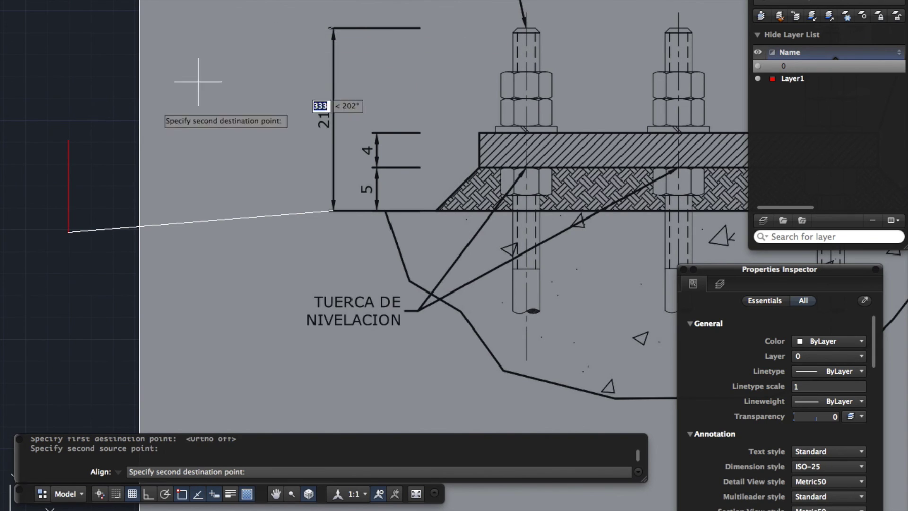
click(68, 141)
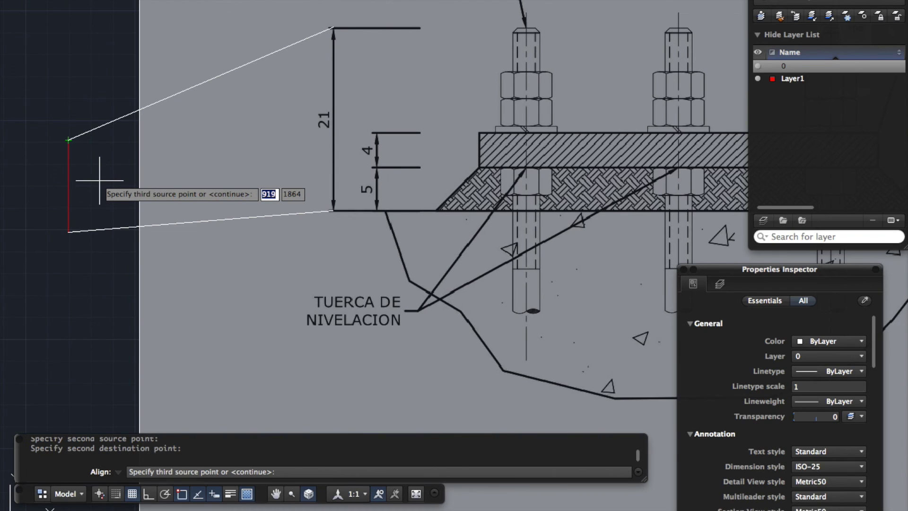
key(Return)
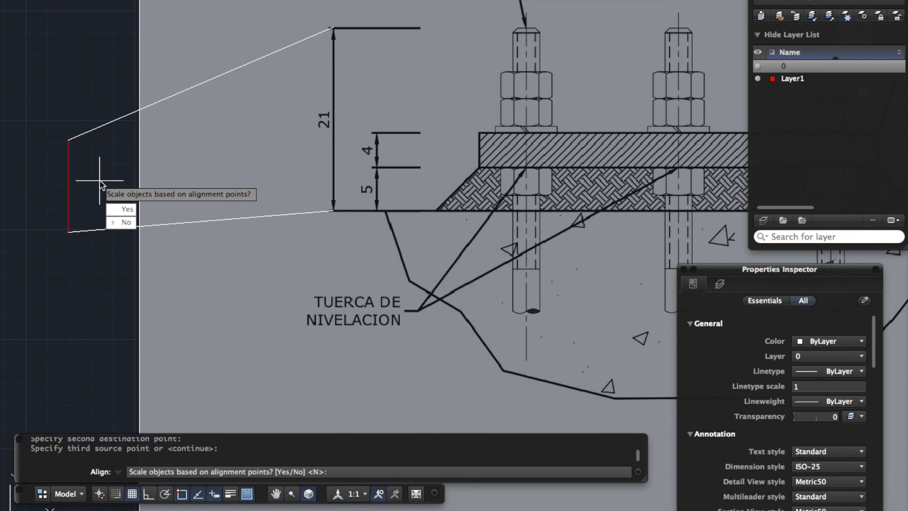
Answer Yes to scaling by alignment points, then select the red line to check.
key(BackSpace)
scroll(100, 180, down, 5)
text(y)
key(Return)
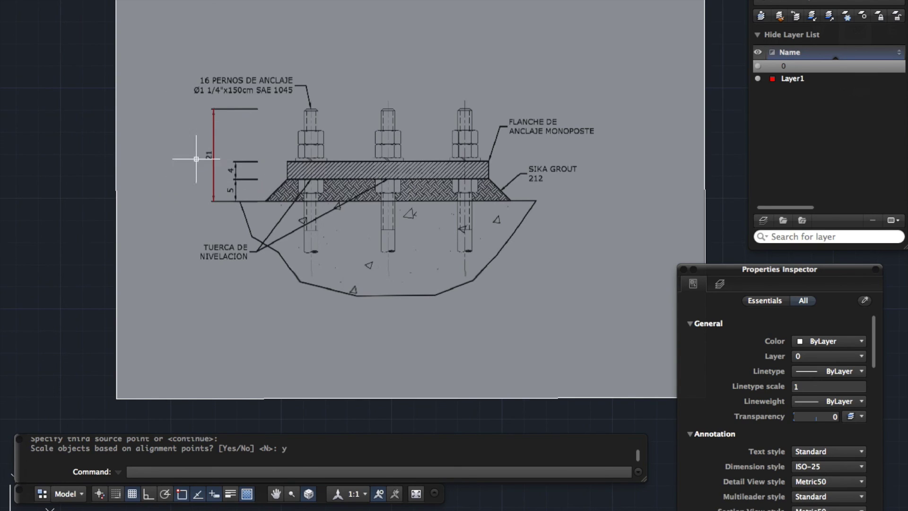
scroll(232, 153, up, 2)
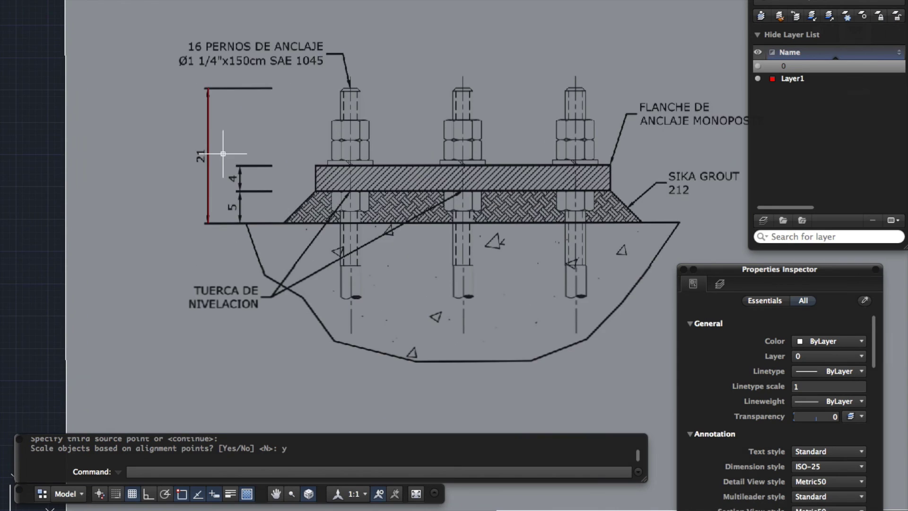
scroll(223, 179, up, 3)
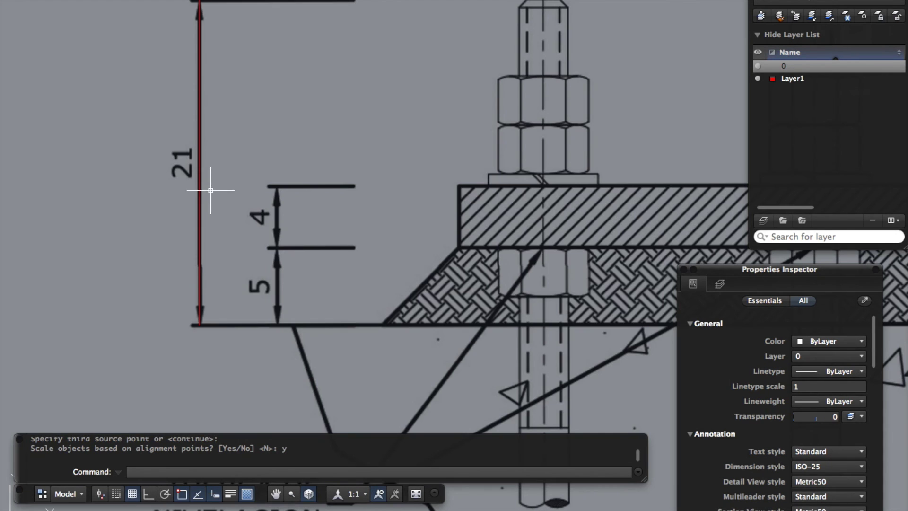
click(200, 7)
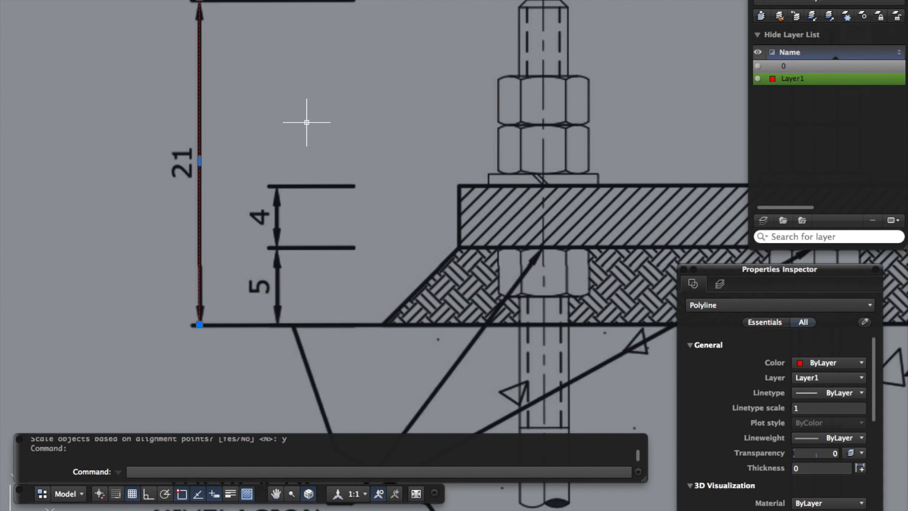
scroll(306, 122, down, 5)
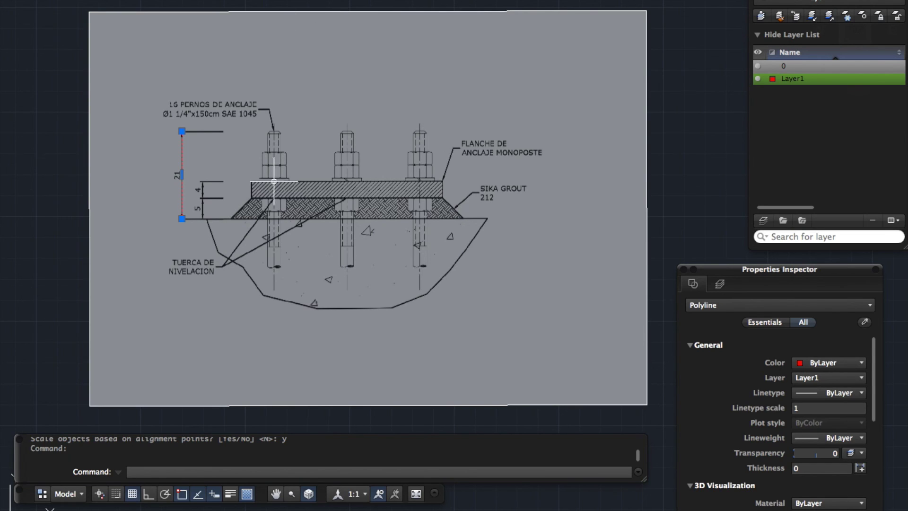
key(Escape)
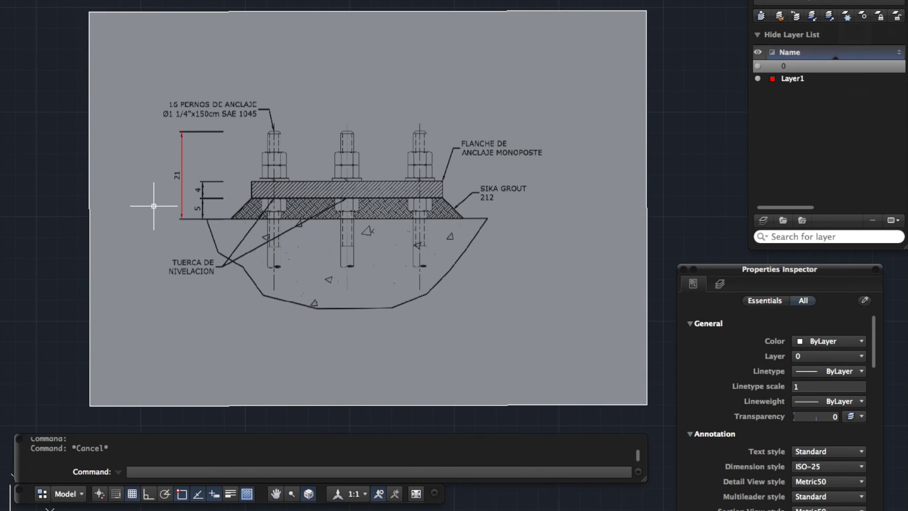